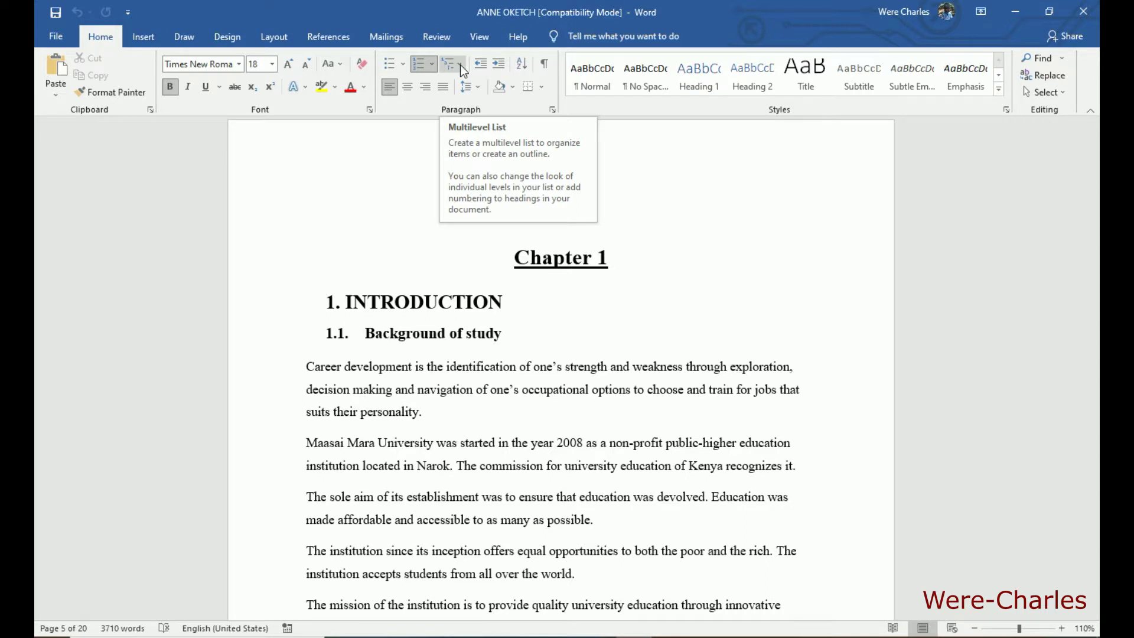
Apply the '1 Heading 1 / 1.1 Heading 2' list so headings read 1 INTRODUCTION and 1.1 Background of study
left_click(459, 65)
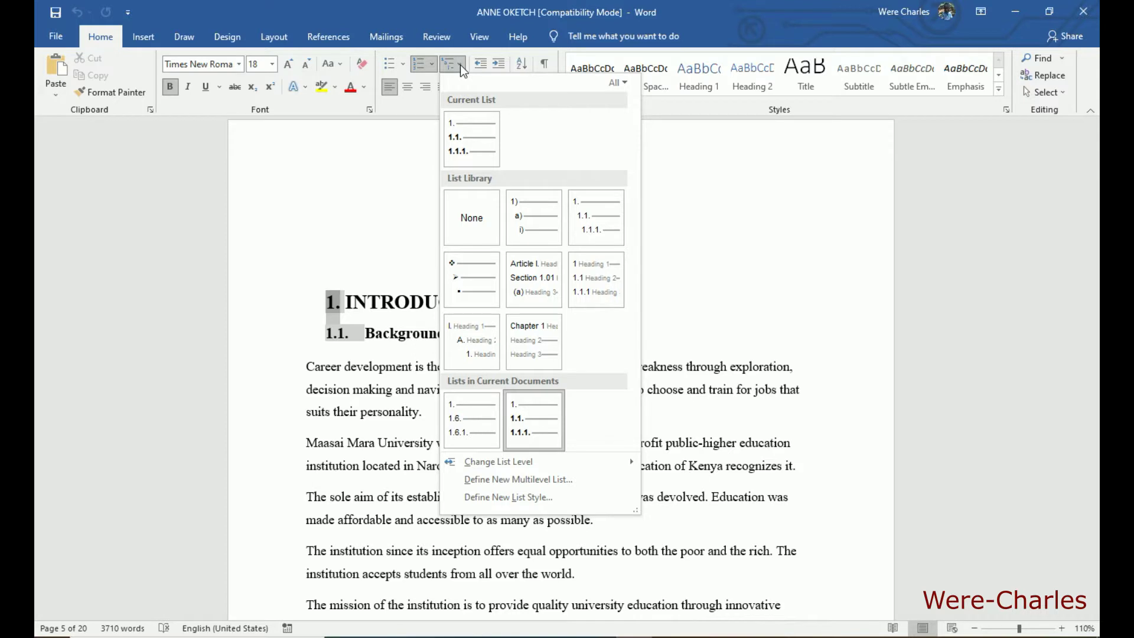
mouse_move(604, 286)
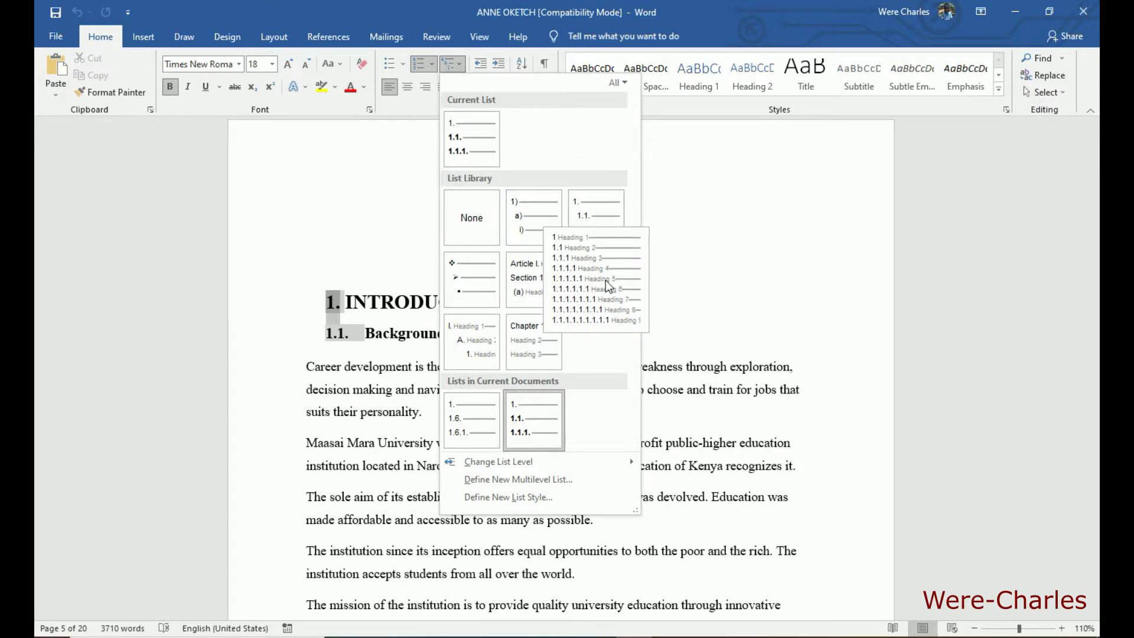
left_click(607, 284)
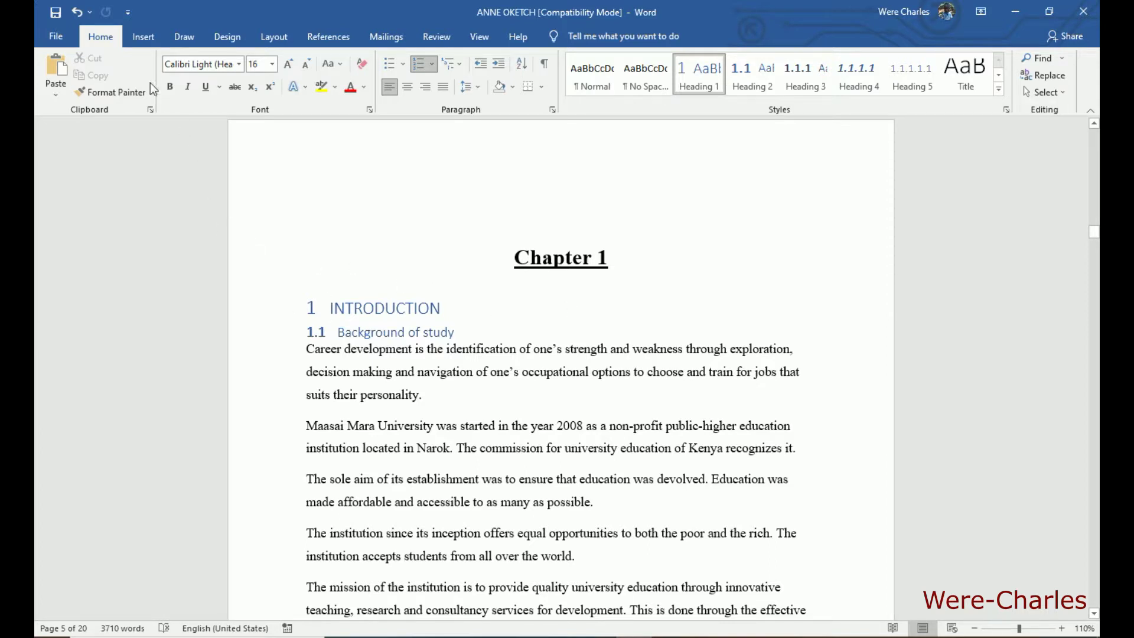
left_click(460, 65)
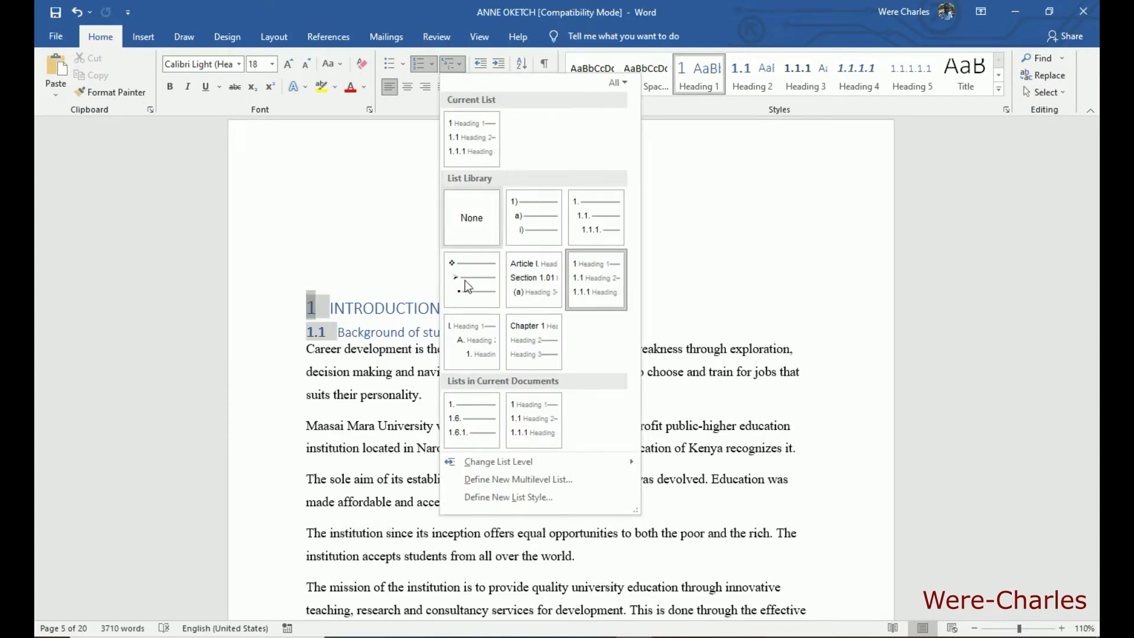
Open the expanded Define New Multilevel List dialog and review levels 1–4 and their heading links
left_click(513, 480)
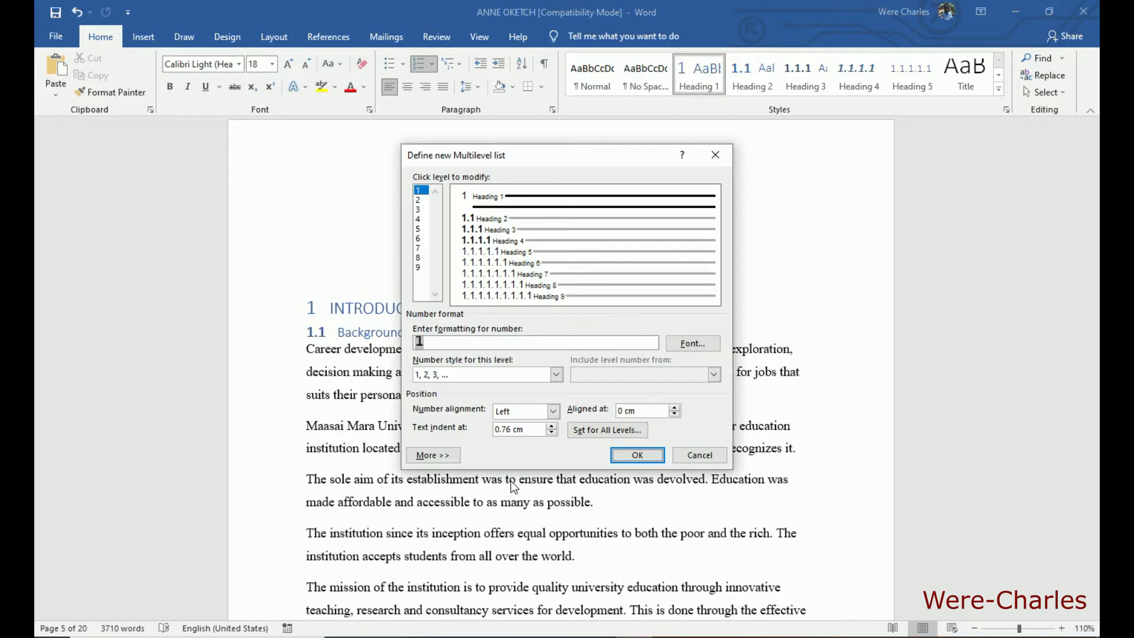
left_click(434, 456)
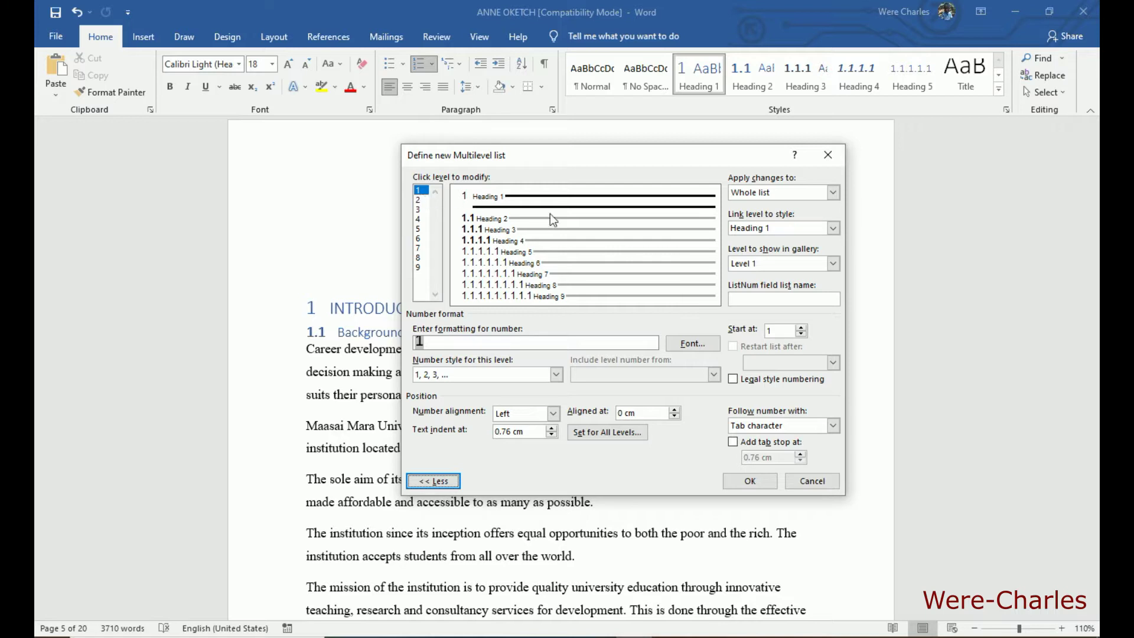
left_click(417, 200)
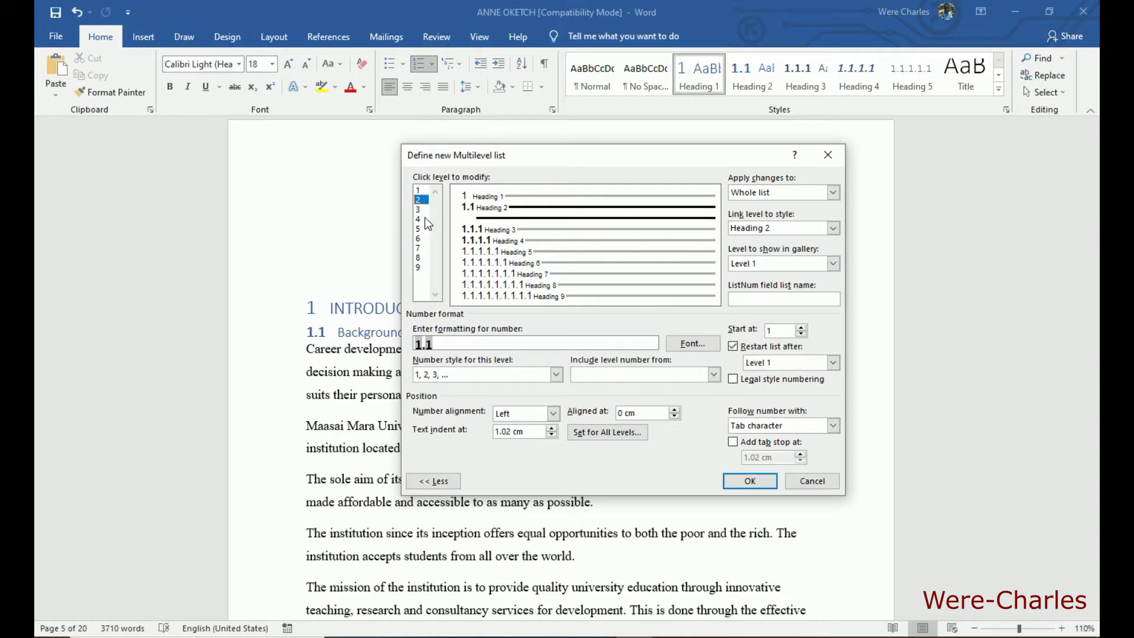
left_click(418, 209)
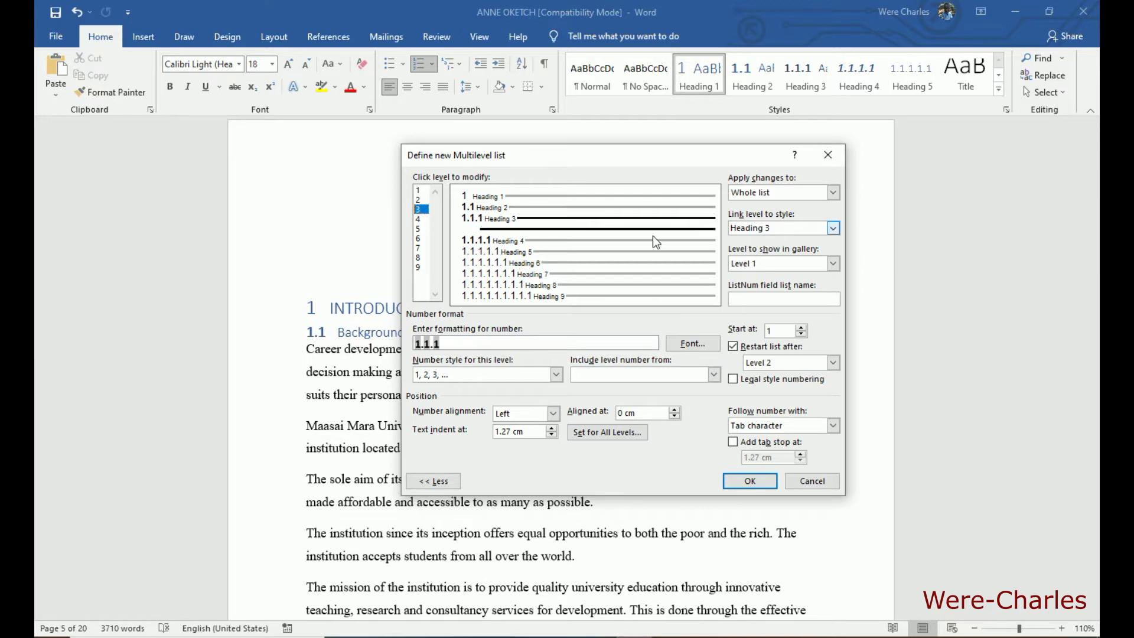
left_click(418, 218)
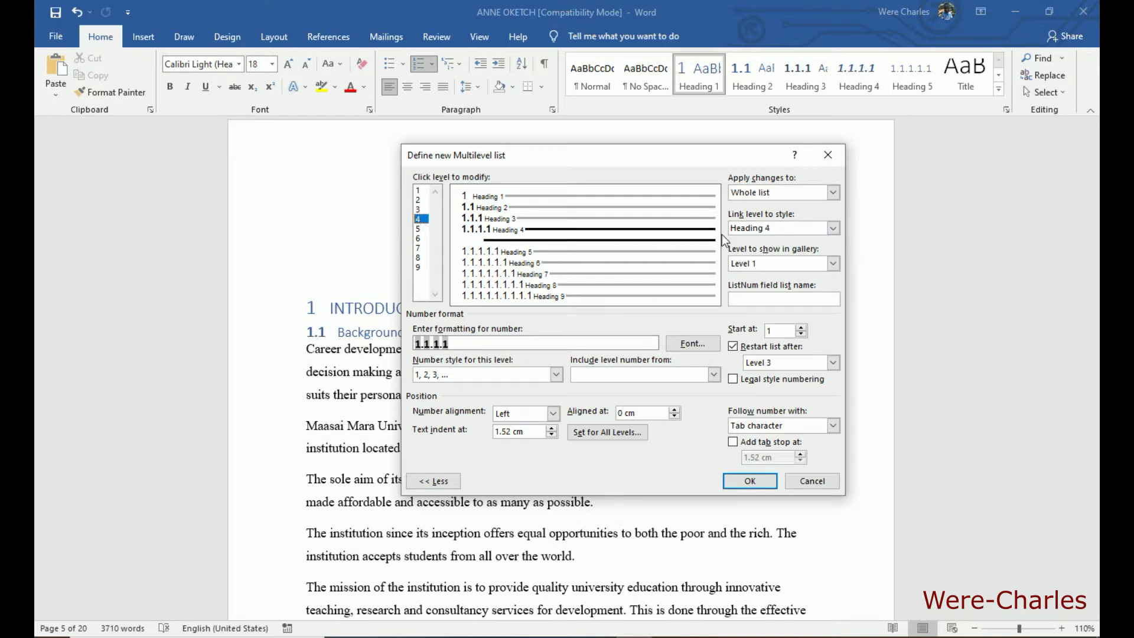
left_click(420, 190)
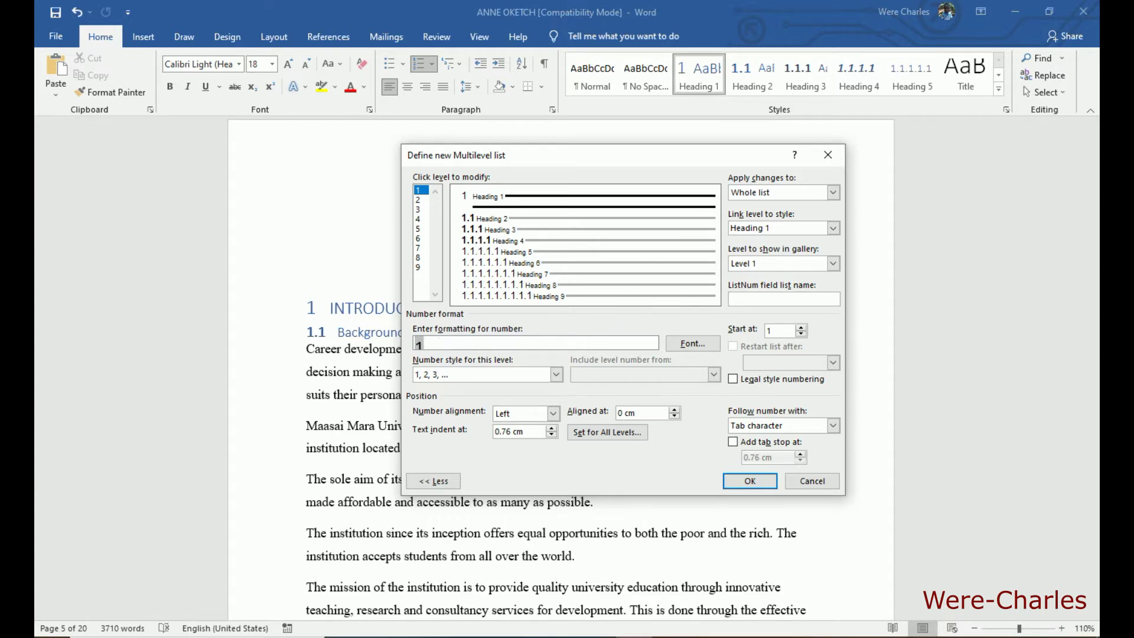
Add 'Chapter:' before level 1's number so its format reads 'Chapter:1'
type("Ch")
type("a")
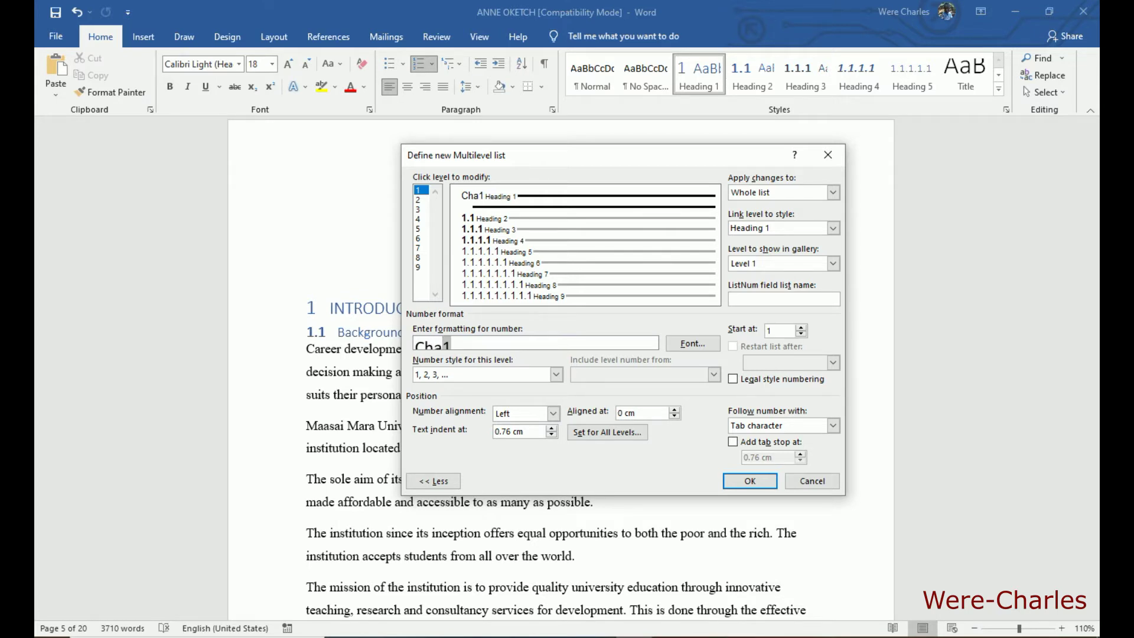
type("pter")
type(":")
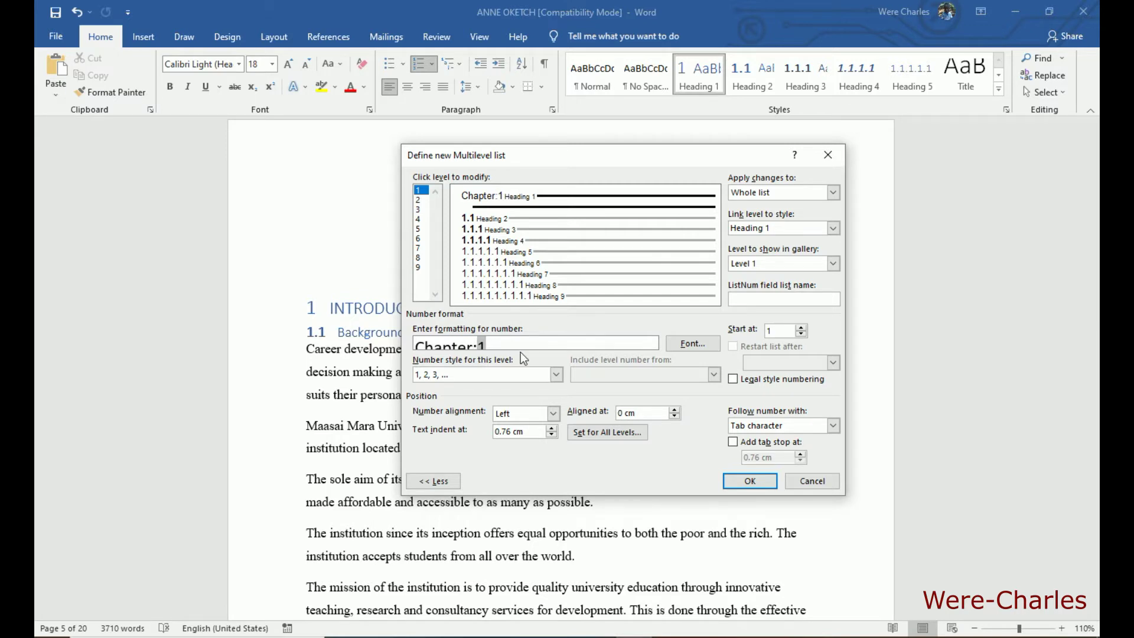
Set level 1's text indent to 0 cm, all levels to 0 cm, and follow the number with a space
left_click(553, 435)
left_click(552, 434)
left_click(612, 434)
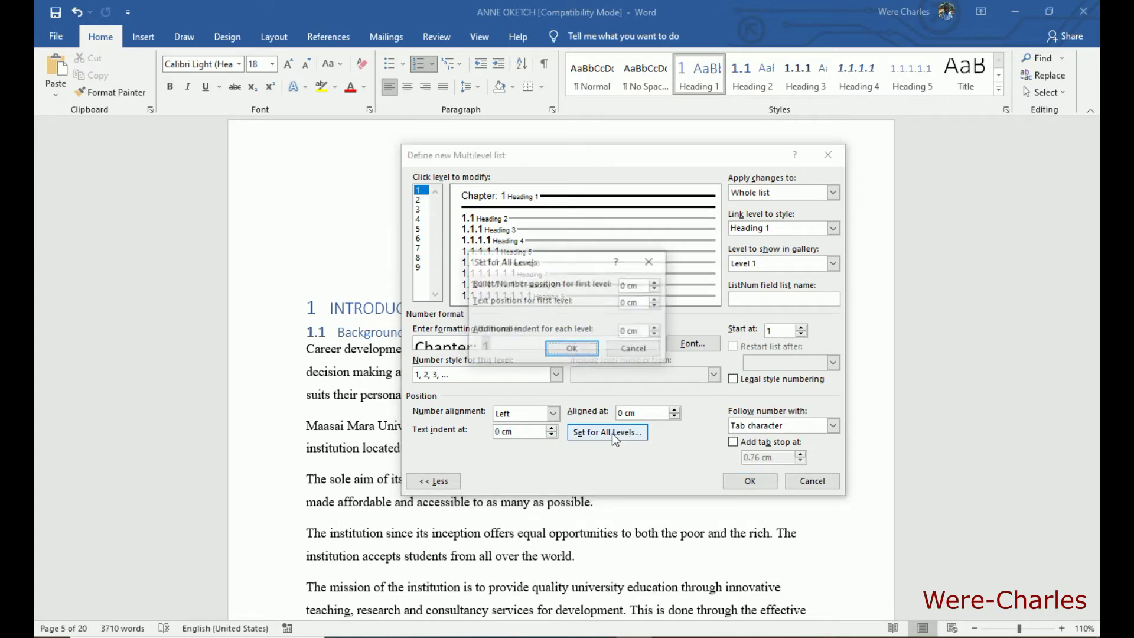
left_click(576, 349)
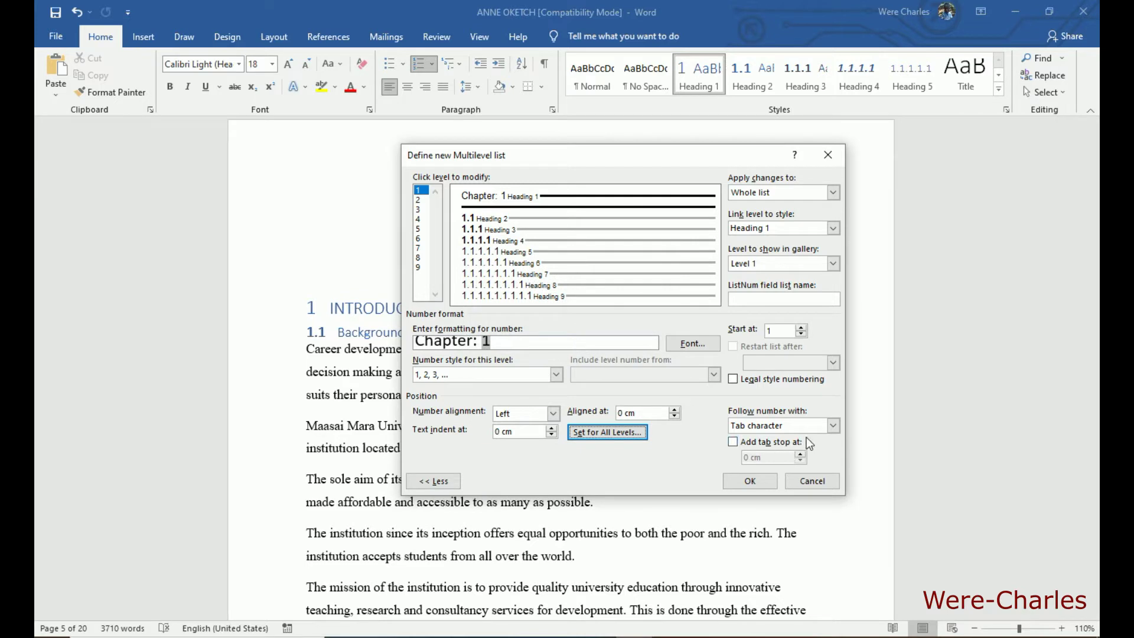
left_click(834, 424)
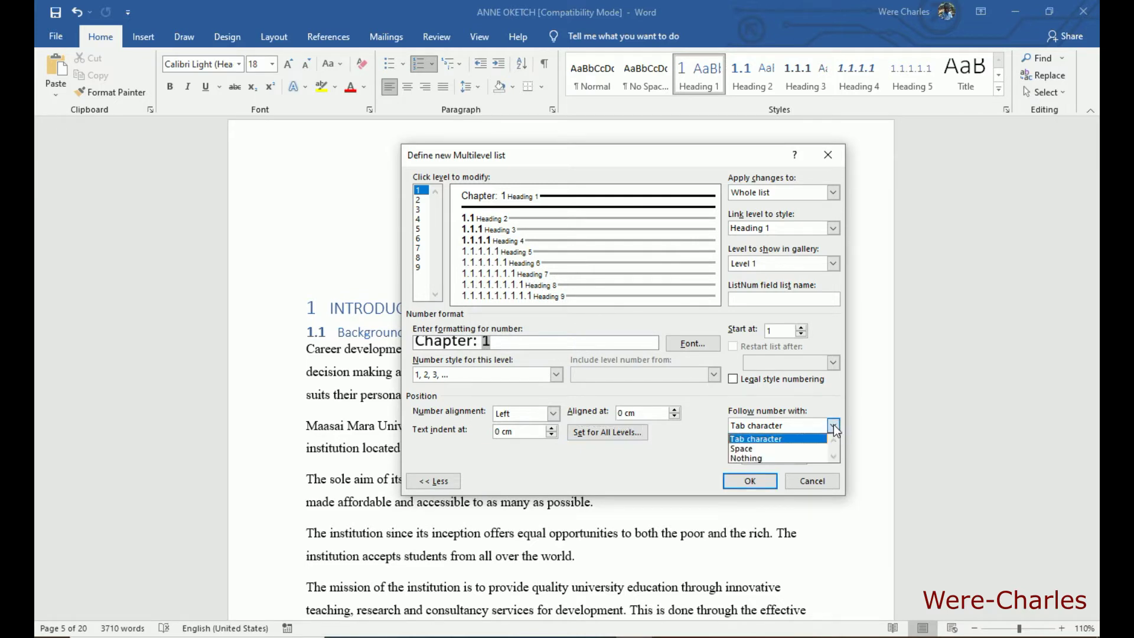
left_click(759, 449)
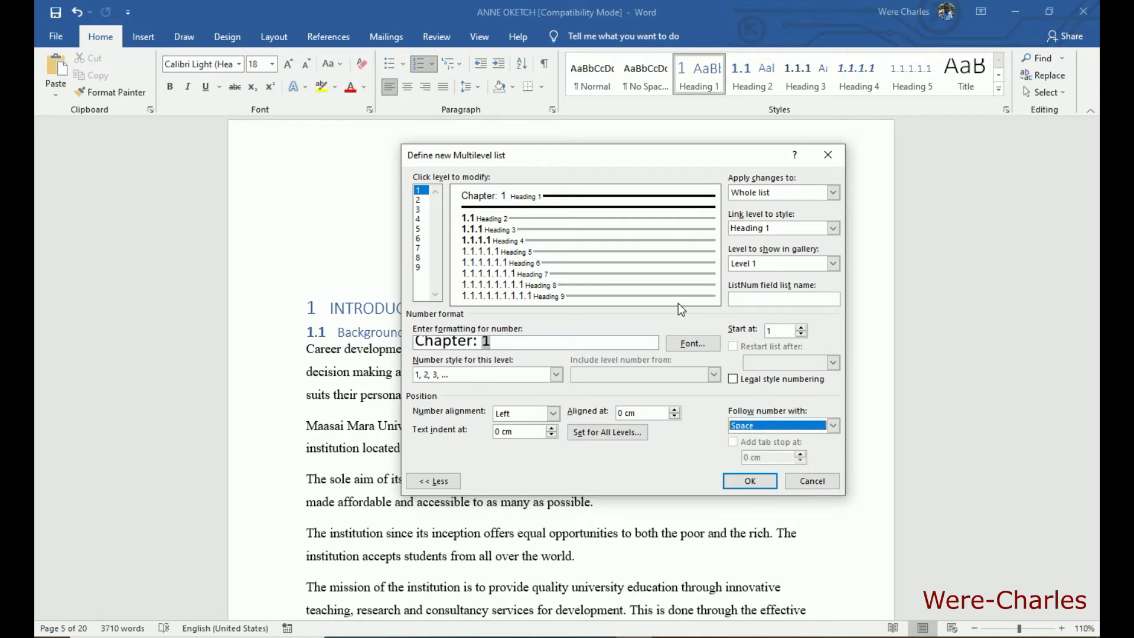
Keep level 2 positioned at 0 cm and follow its number with a space
left_click(420, 201)
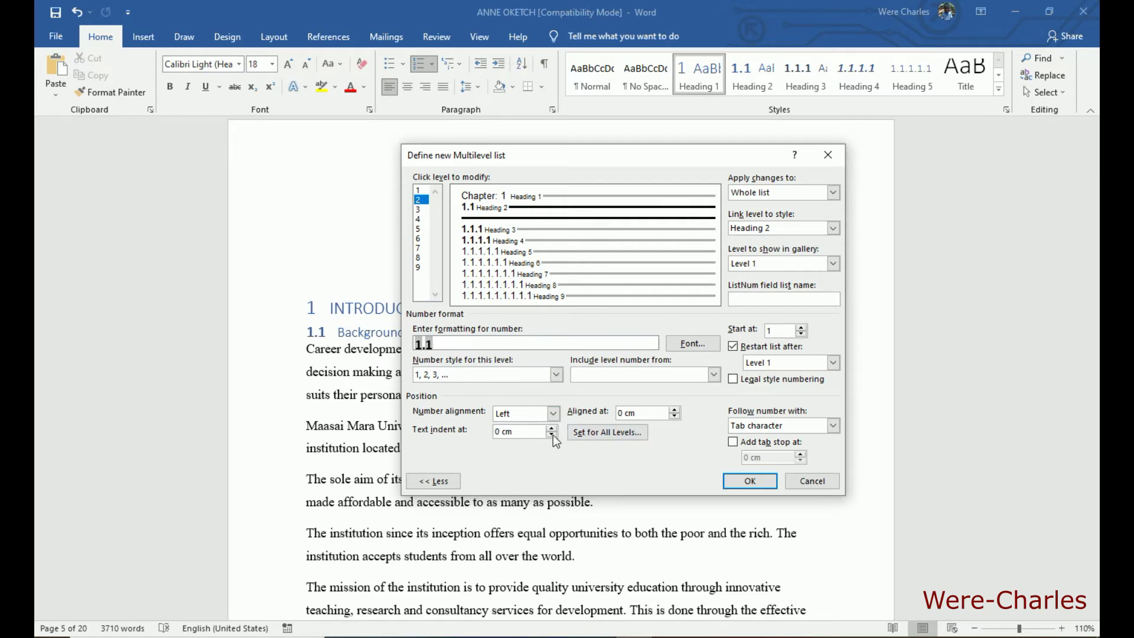
left_click(608, 431)
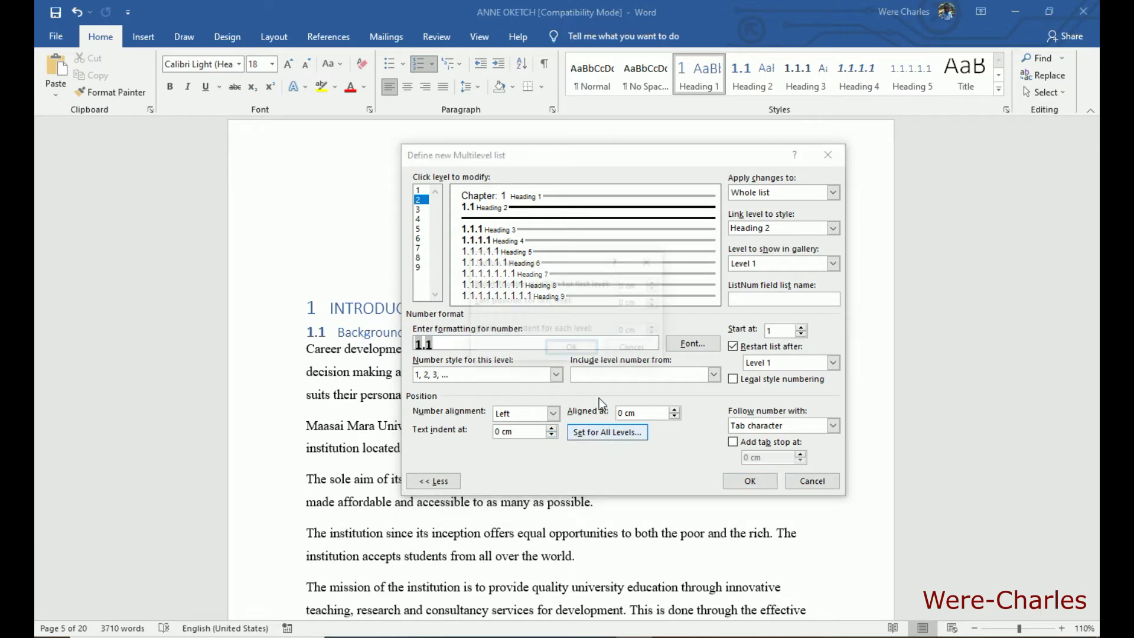
left_click(572, 350)
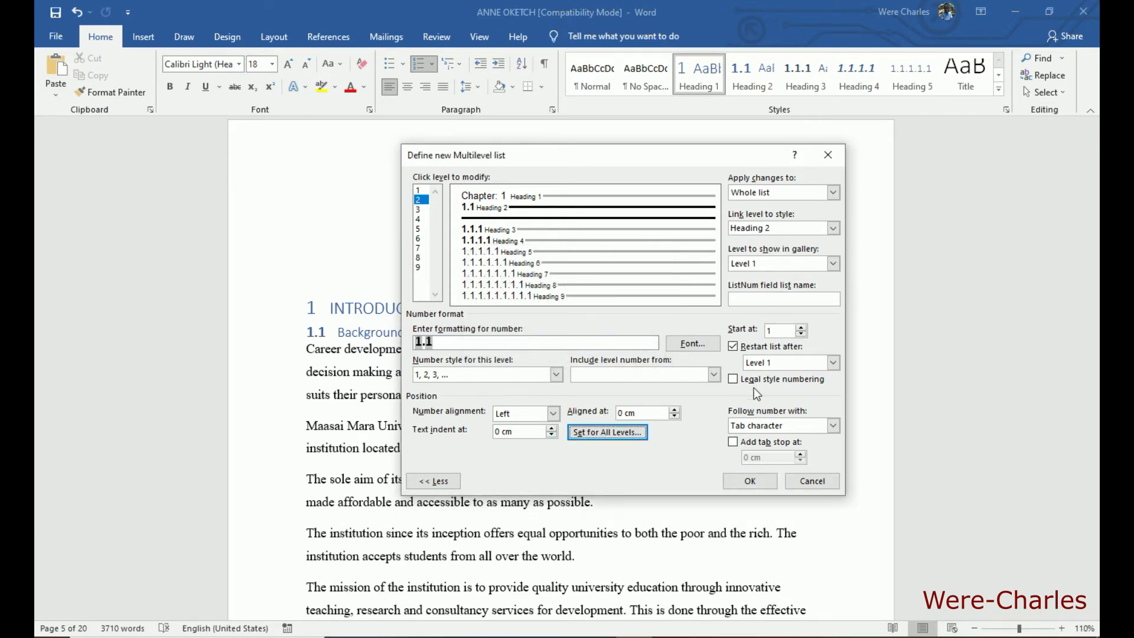
left_click(834, 426)
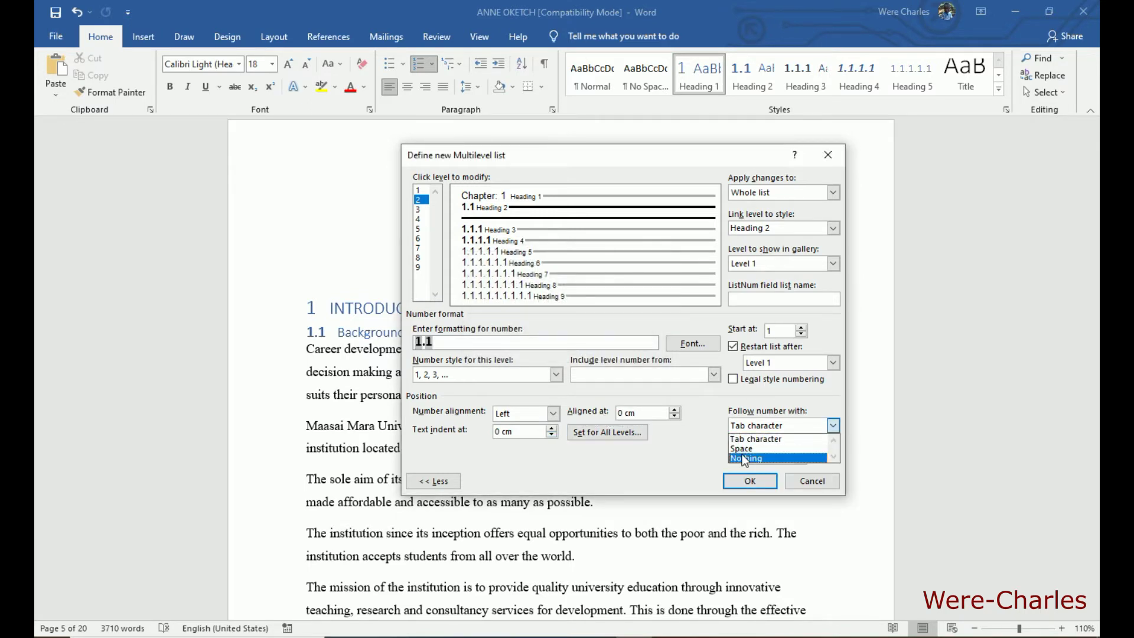
left_click(757, 450)
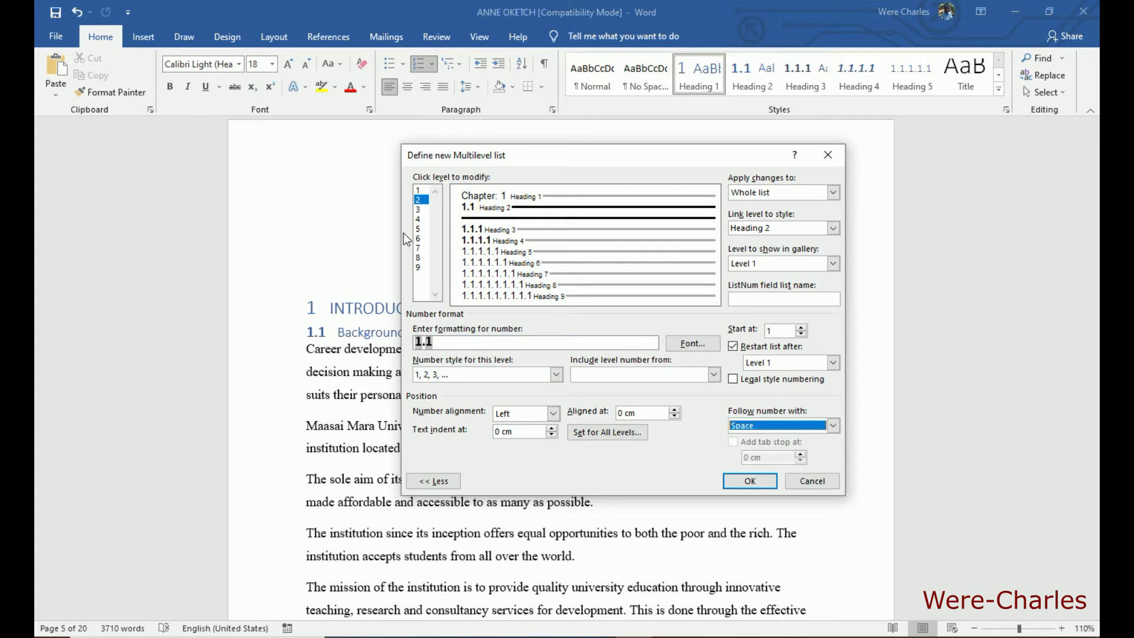
Keep level 3 positioned at 0 cm and follow its number with a space
left_click(419, 210)
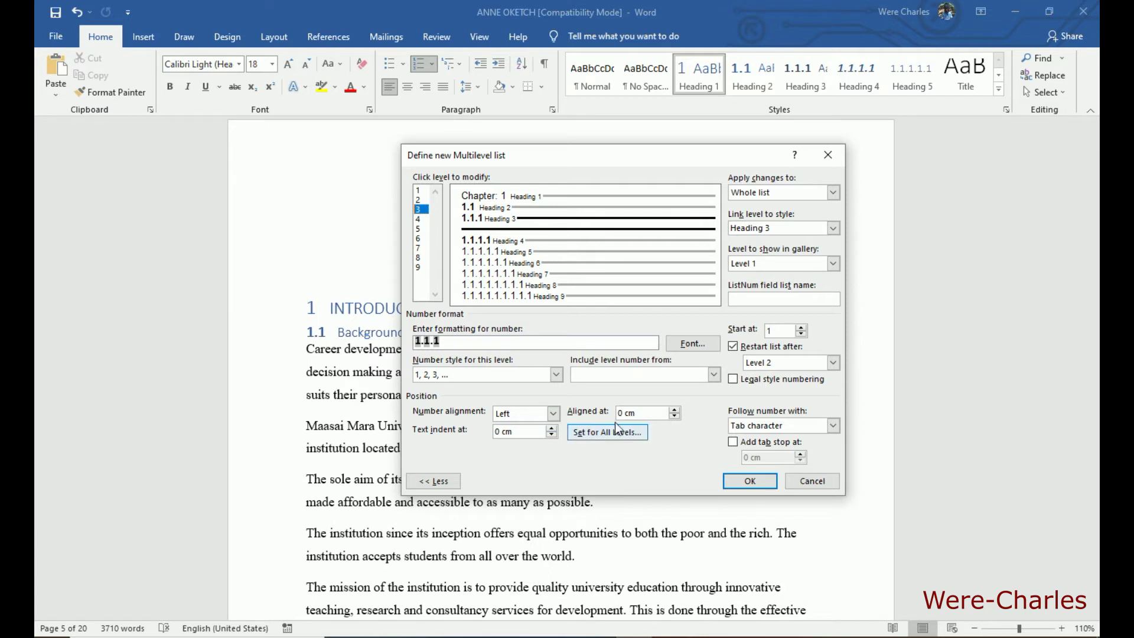
left_click(631, 434)
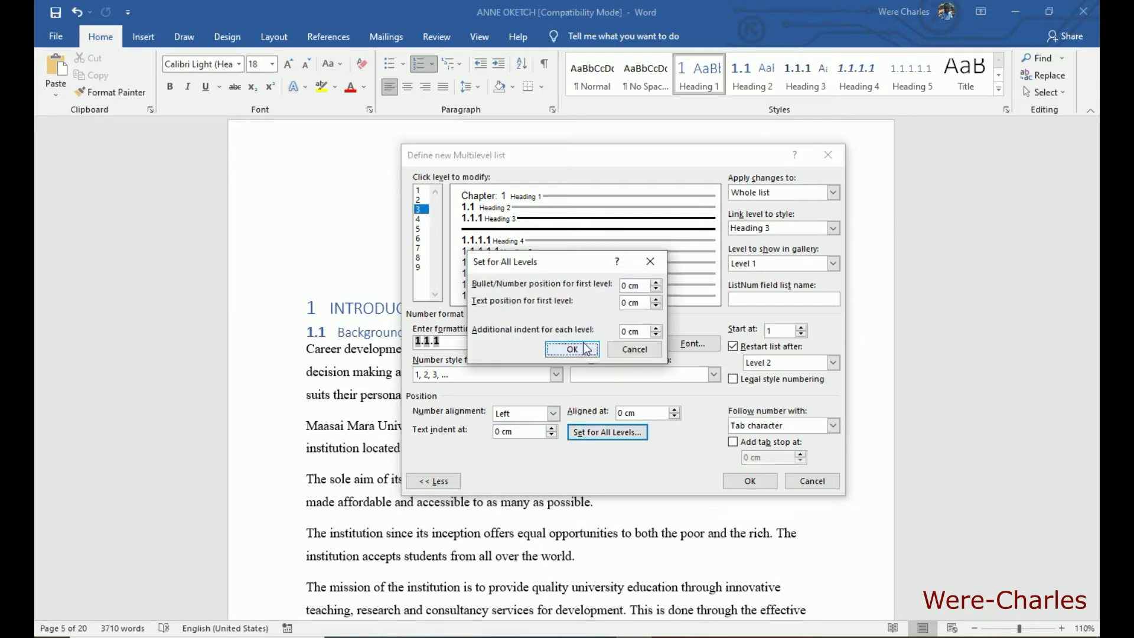
left_click(578, 351)
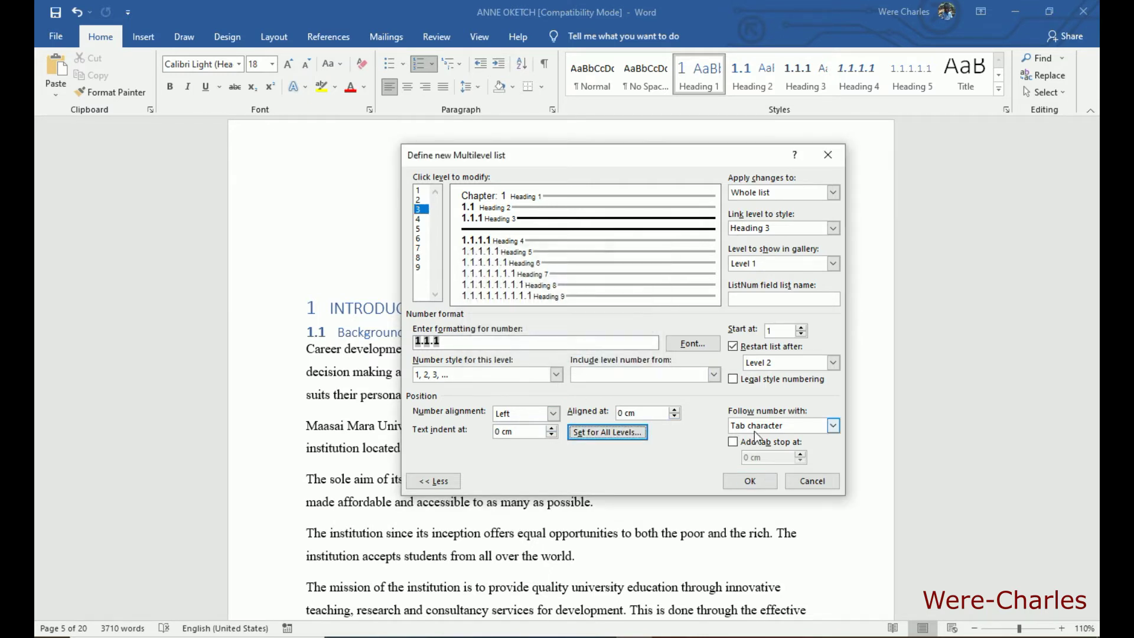
left_click(833, 426)
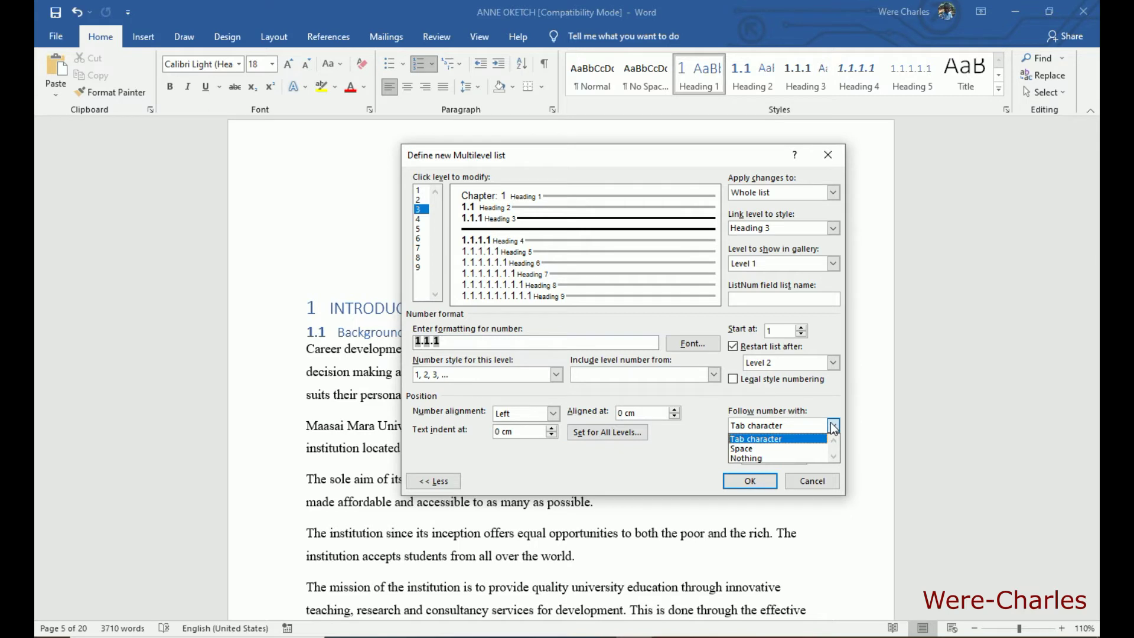
left_click(756, 449)
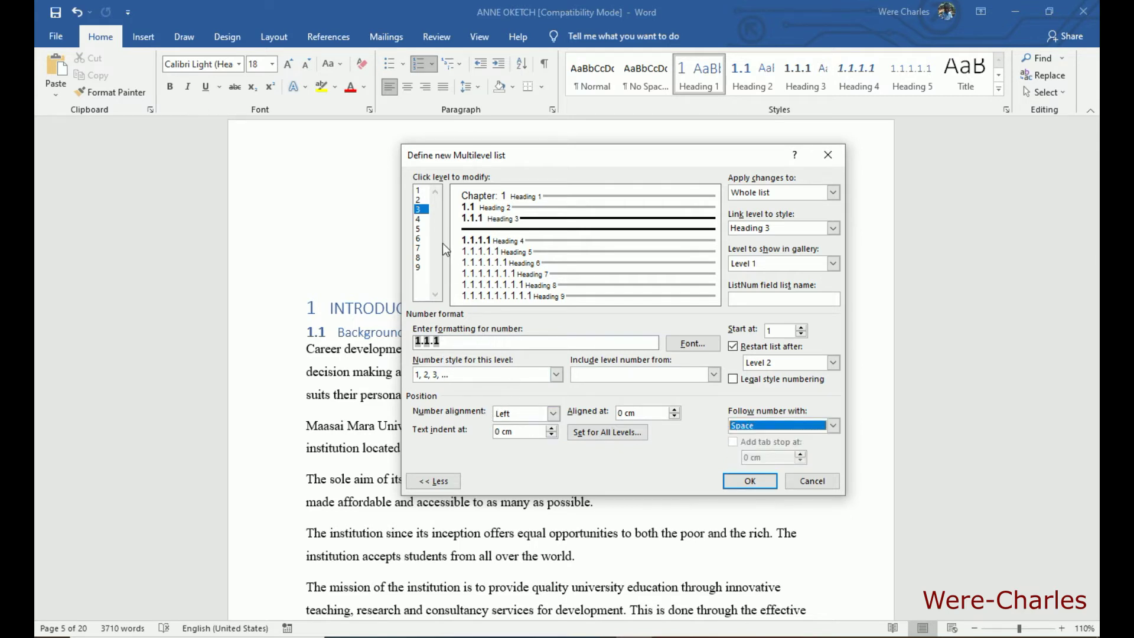
Keep level 4 positioned at 0 cm and follow its number with a space
left_click(418, 219)
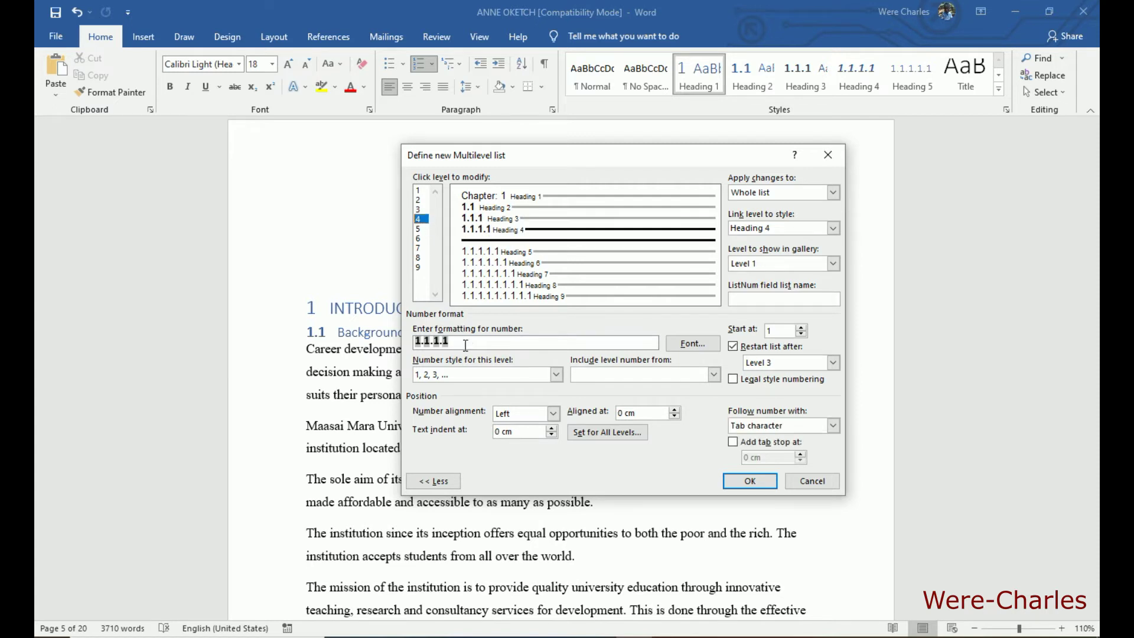
left_click(601, 433)
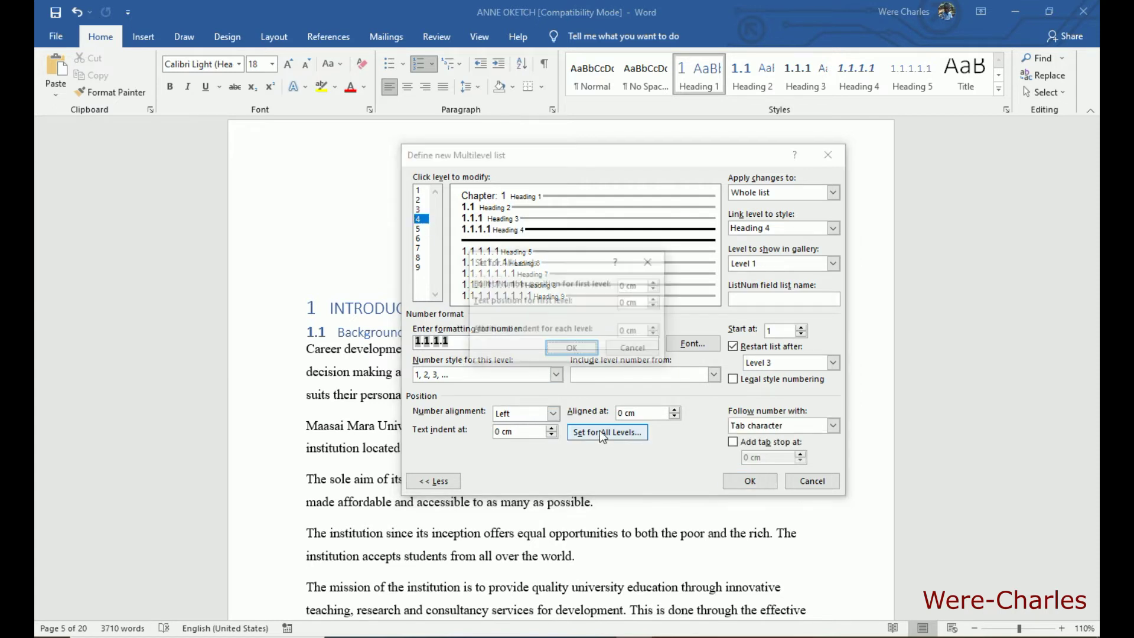
left_click(571, 350)
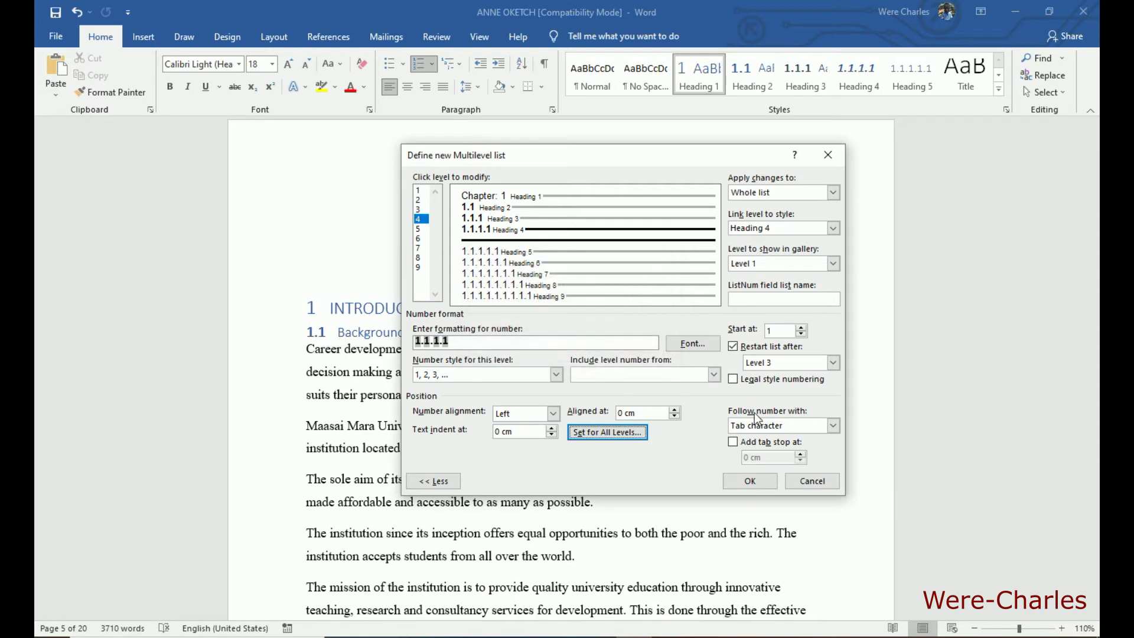
left_click(833, 426)
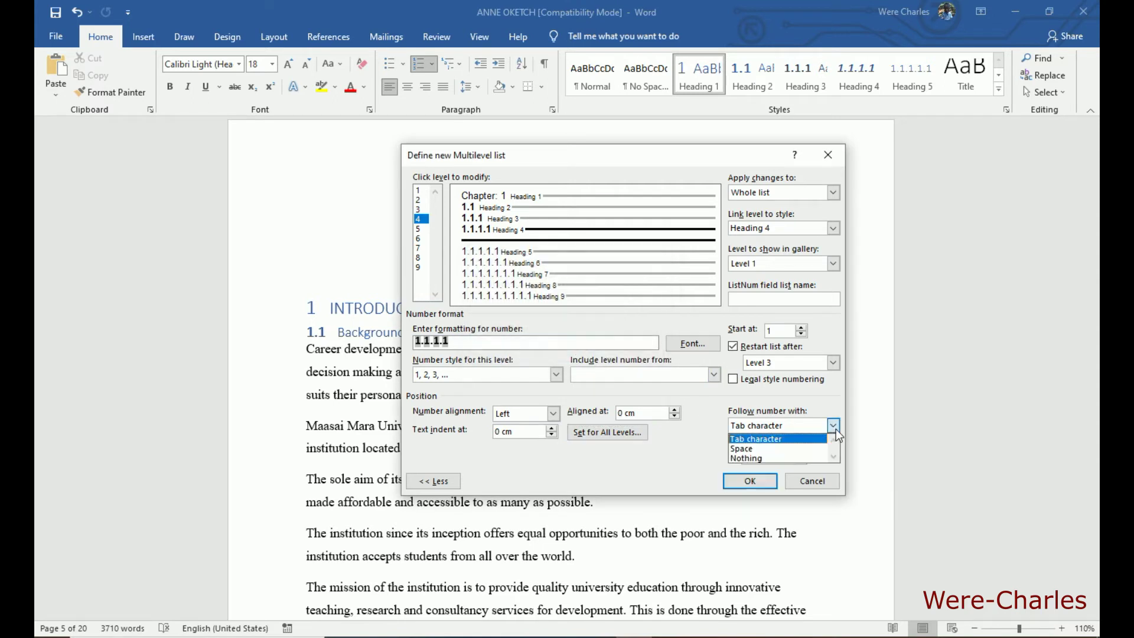
left_click(757, 449)
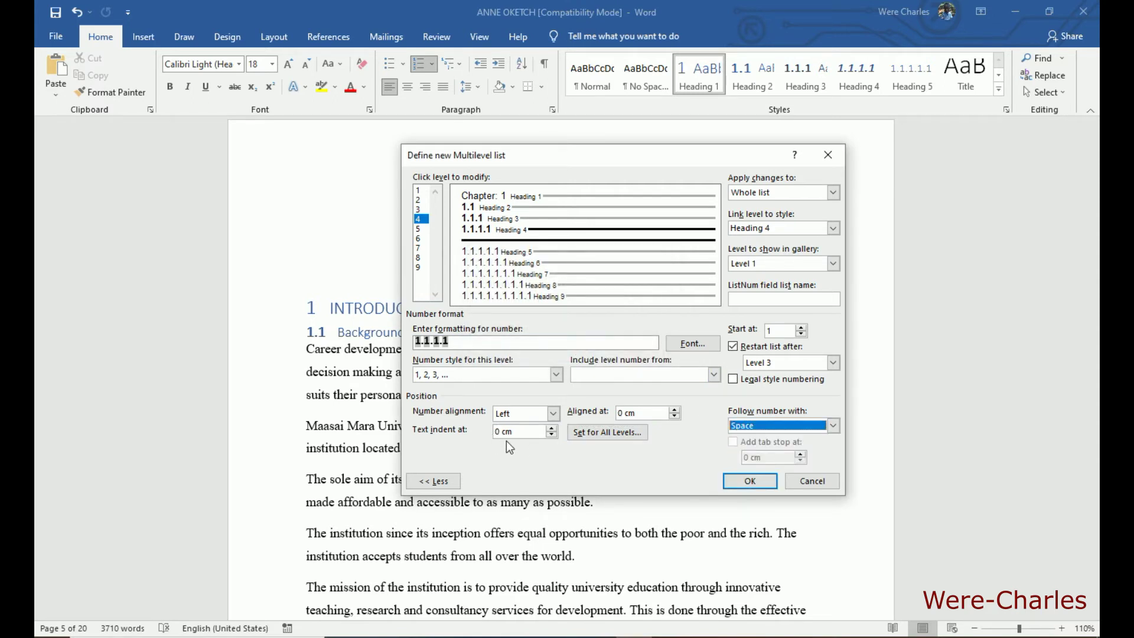
Keep level 5 positioned at 0 cm and follow its number with a space
left_click(419, 228)
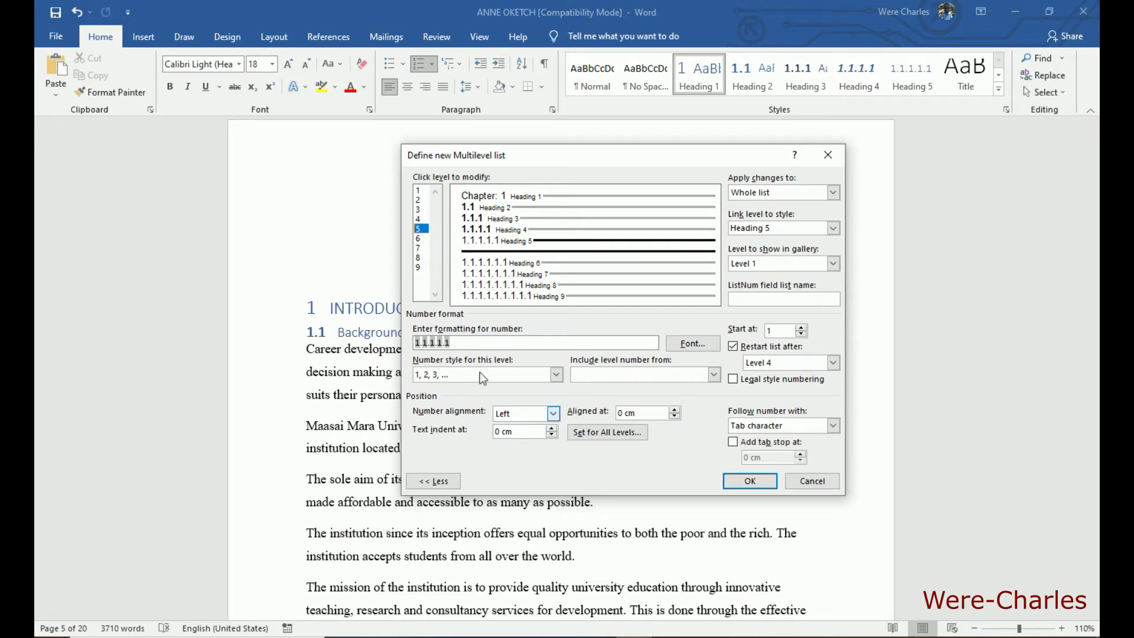
left_click(600, 430)
left_click(572, 350)
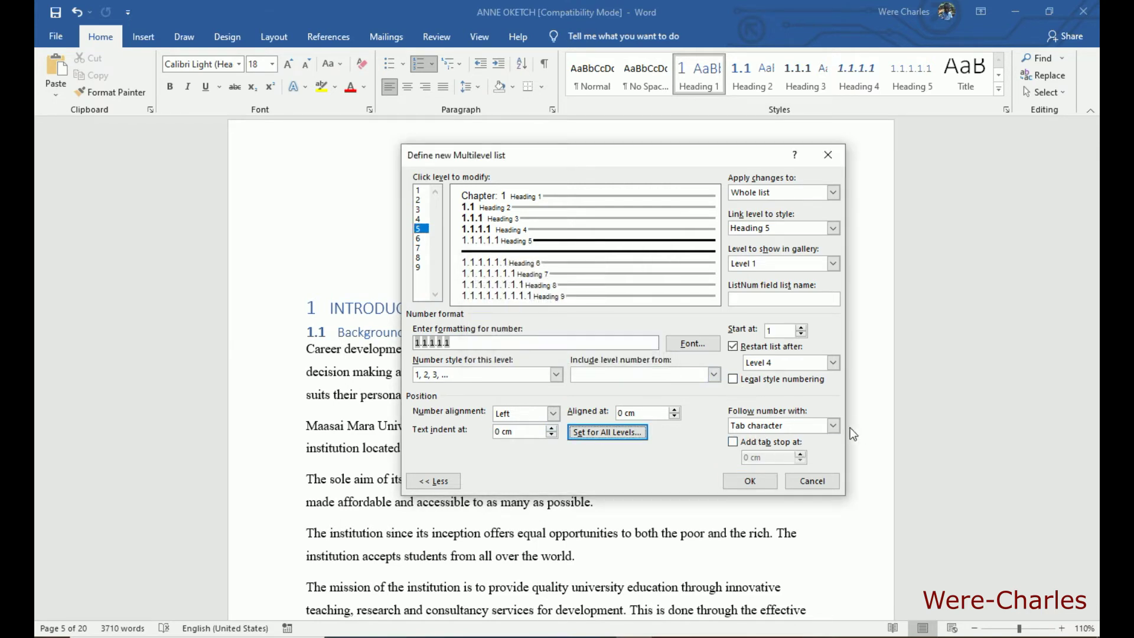
left_click(833, 426)
left_click(767, 446)
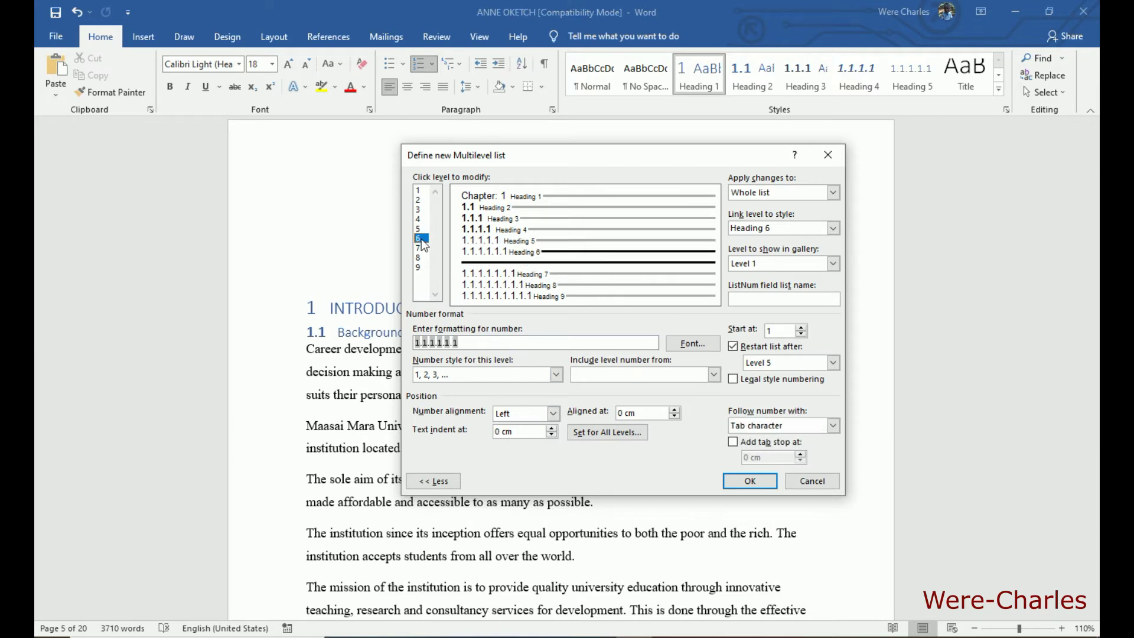
Keep level 6 positioned at 0 cm and follow its number with a space
left_click(596, 433)
left_click(572, 347)
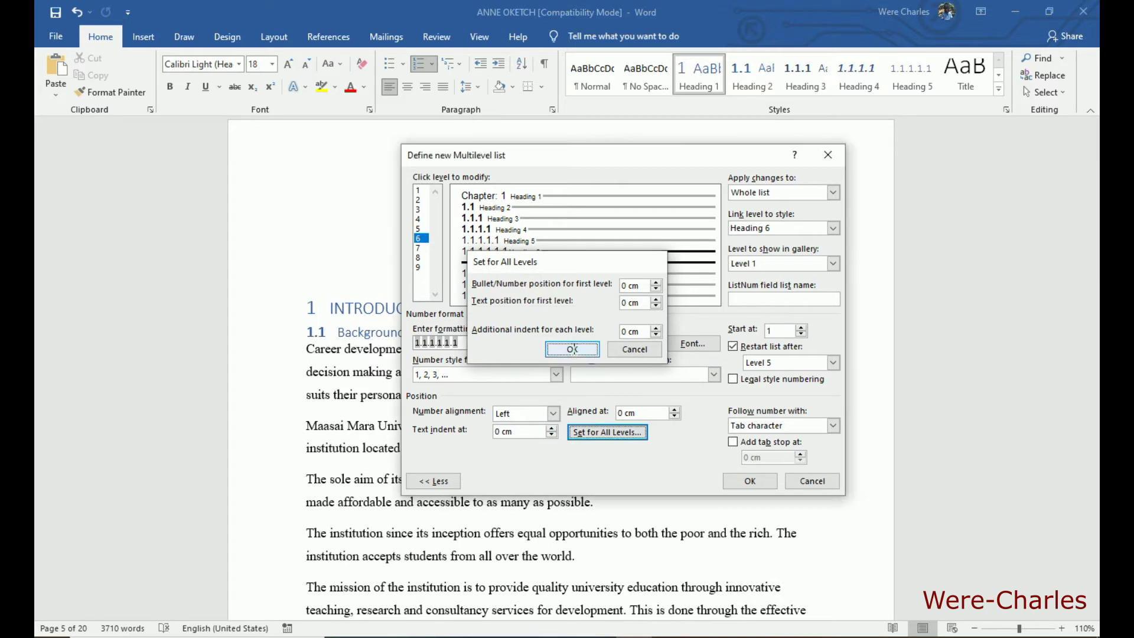
left_click(833, 427)
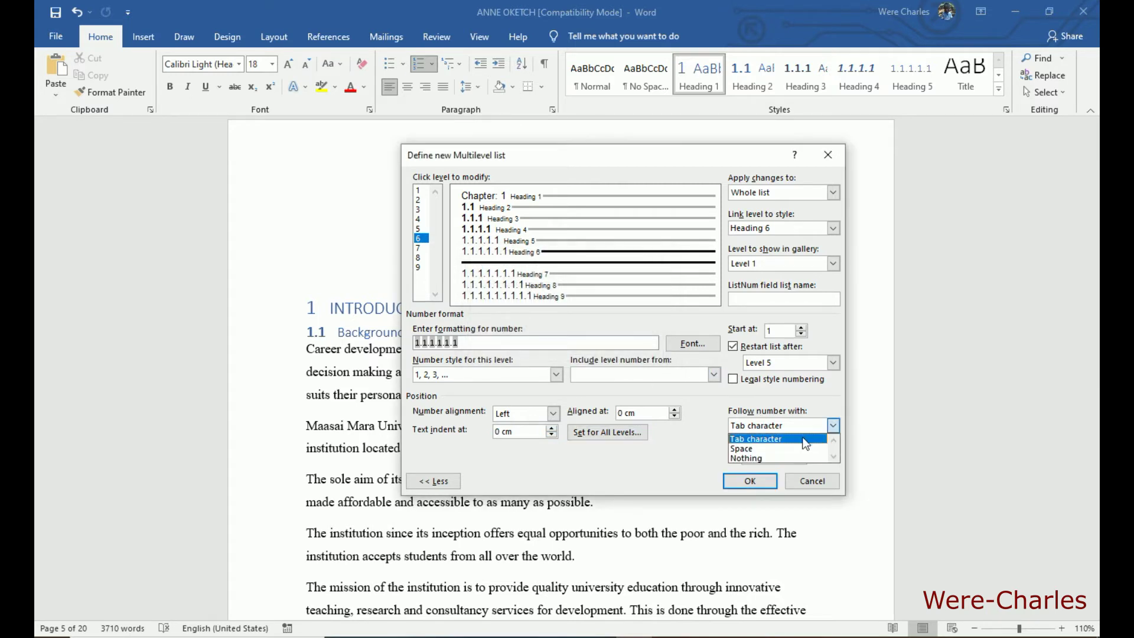
left_click(763, 449)
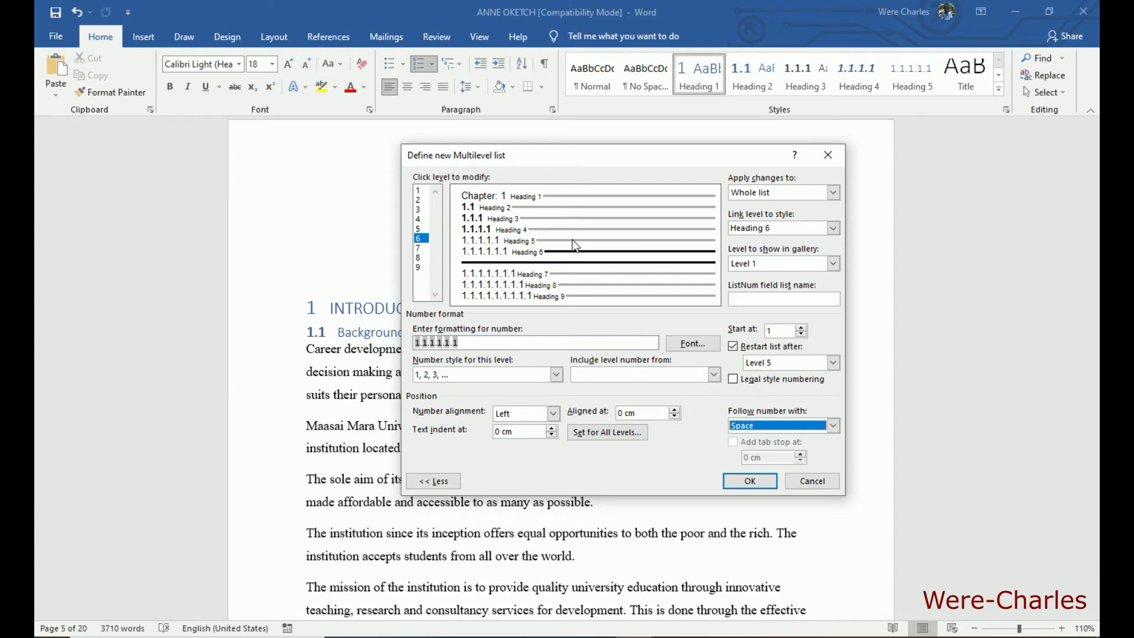
Apply the new list and check Chapter 1's headings: Chapter: 1, sections 1.1 and 1.2, subsections 1.2.1–1.2.4
left_click(750, 481)
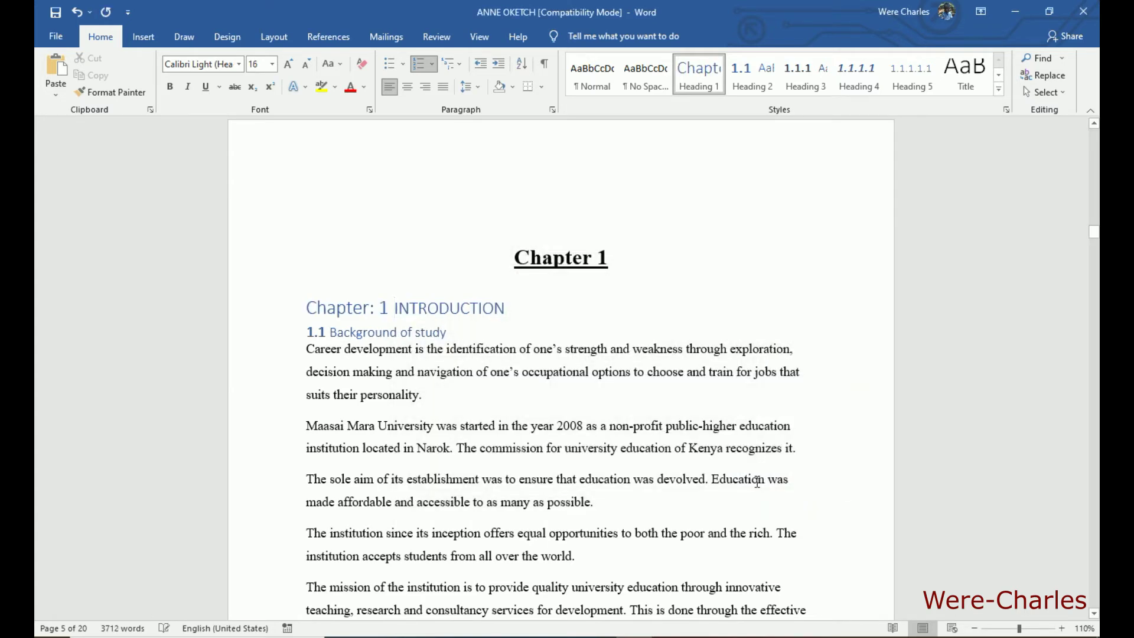
scroll(366, 332, "down", 1)
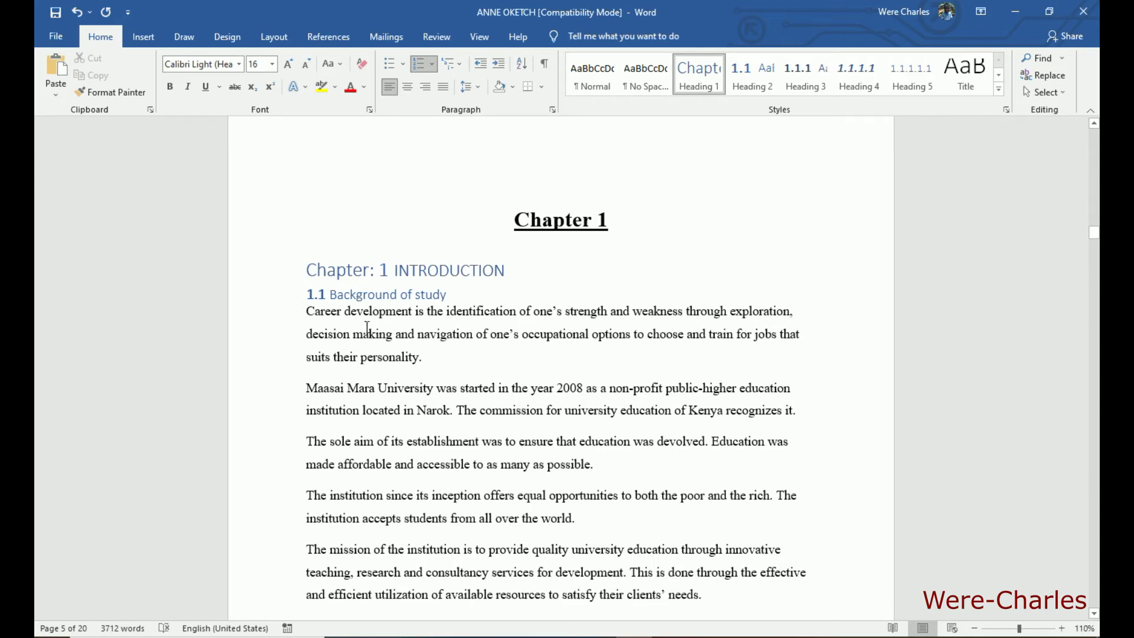
scroll(367, 328, "down", 15)
scroll(366, 329, "down", 5)
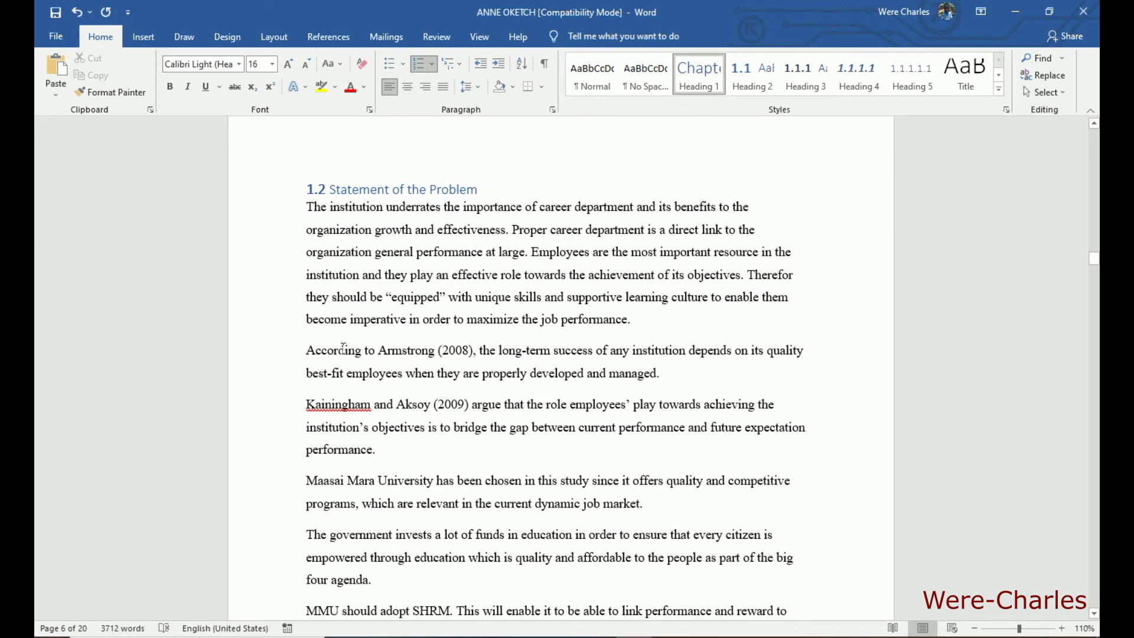
scroll(302, 347, "down", 5)
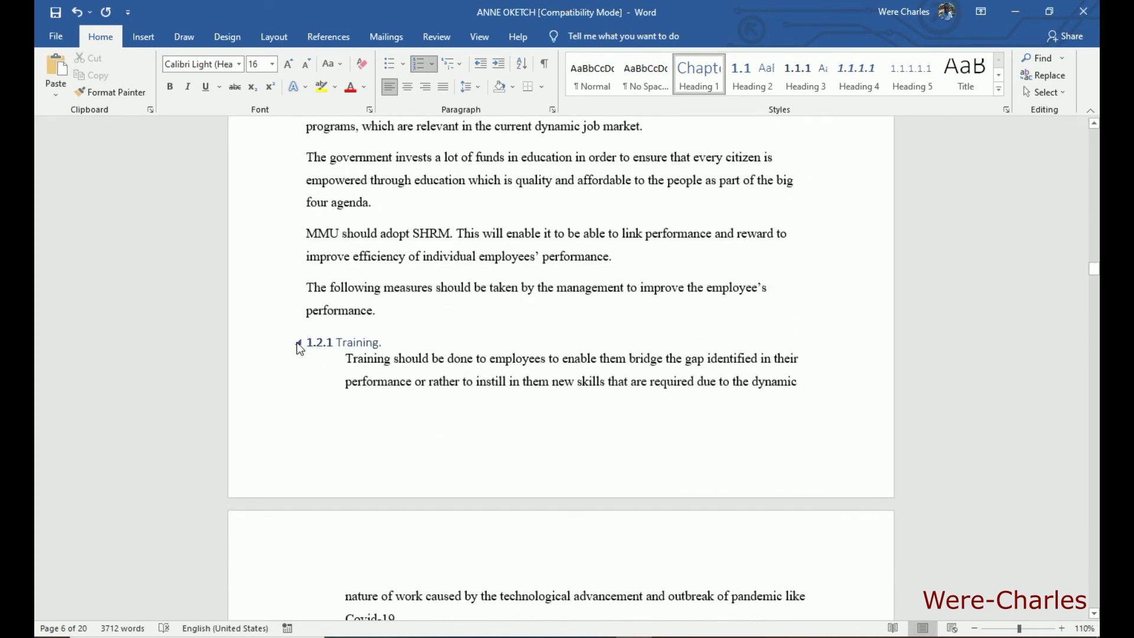
scroll(392, 343, "down", 7)
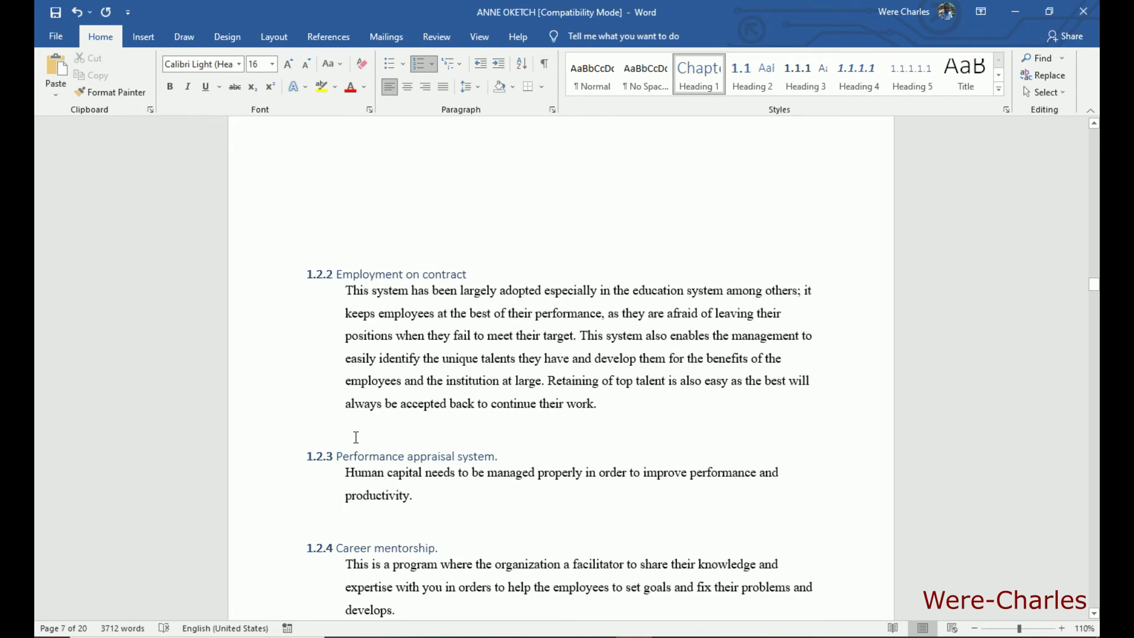
scroll(313, 373, "down", 2)
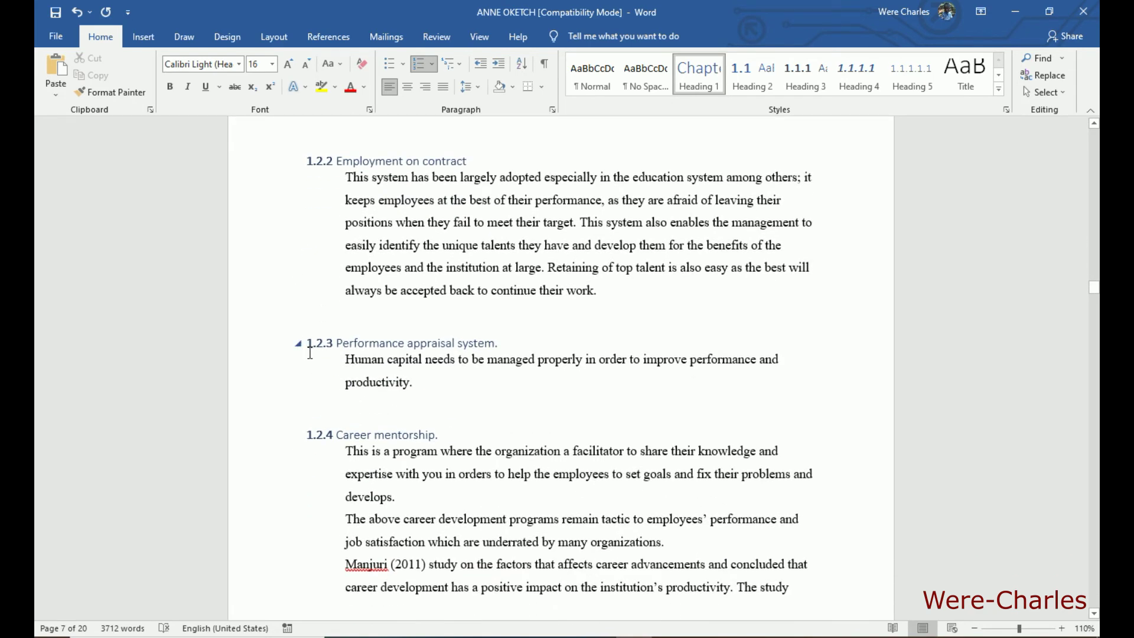
scroll(339, 418, "down", 2)
scroll(339, 418, "down", 1)
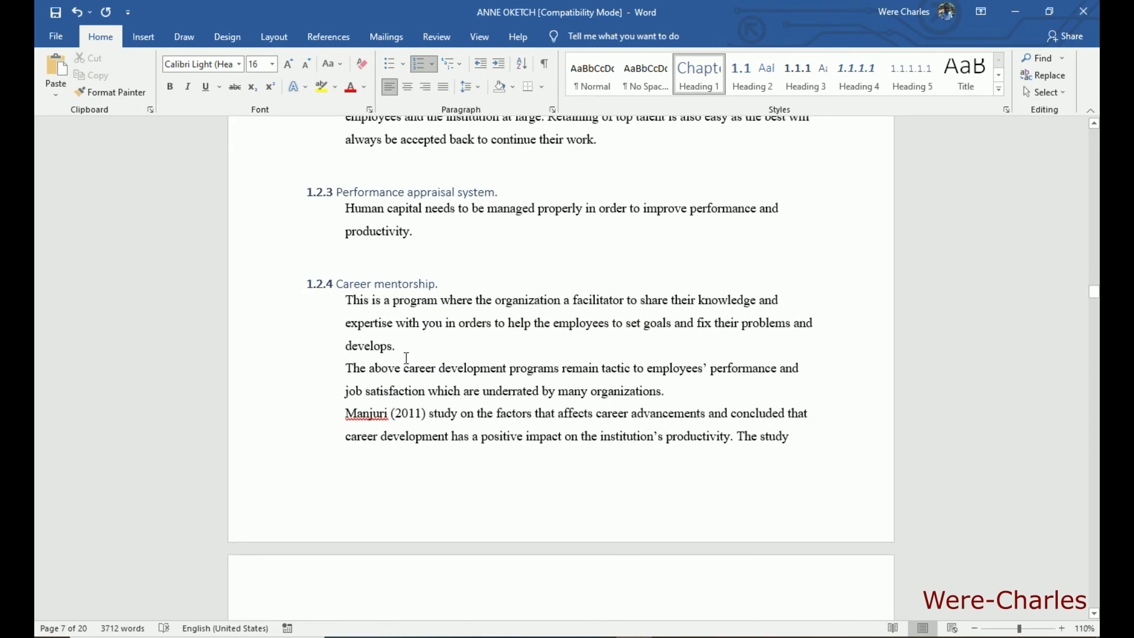
scroll(406, 364, "up", 12)
scroll(404, 365, "up", 12)
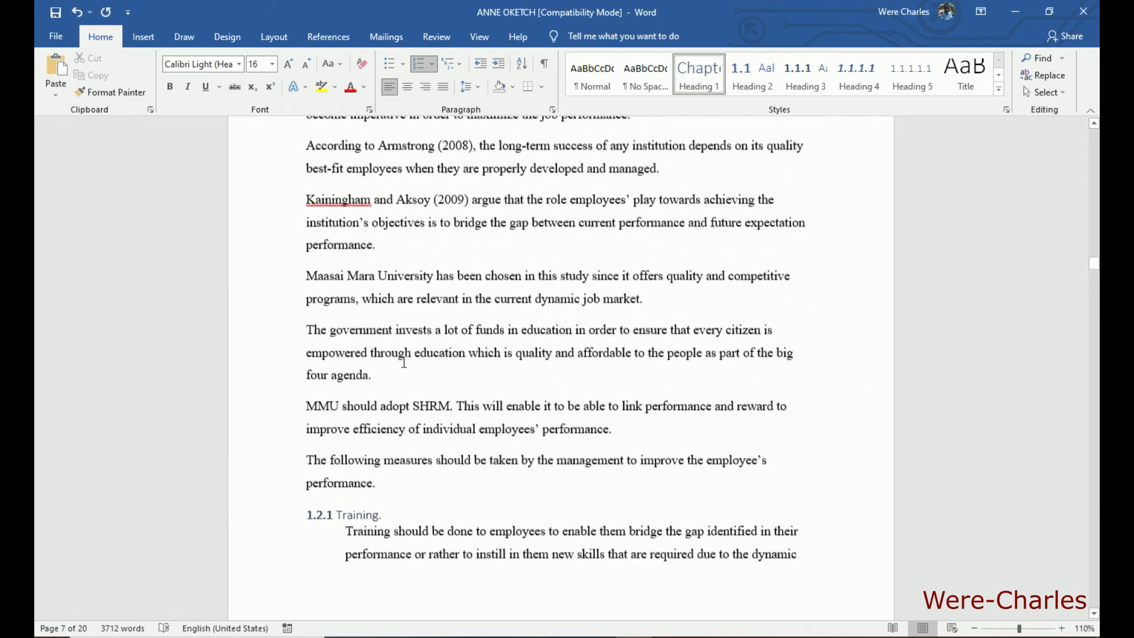
scroll(404, 363, "down", 11)
scroll(404, 362, "down", 14)
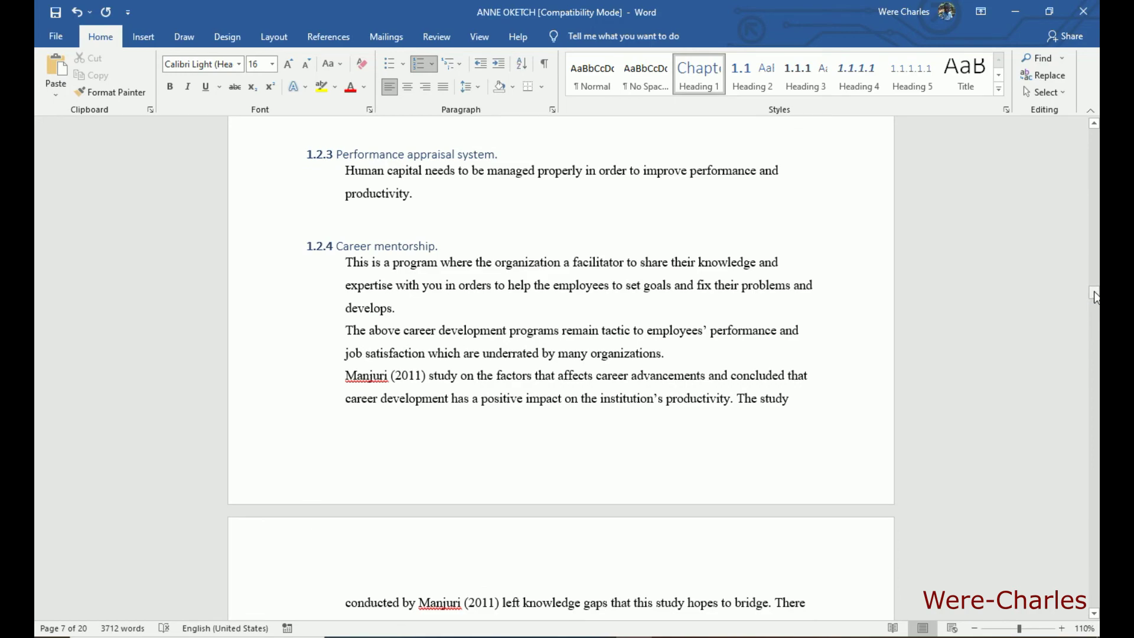
left_click_drag(1095, 295, 1095, 378)
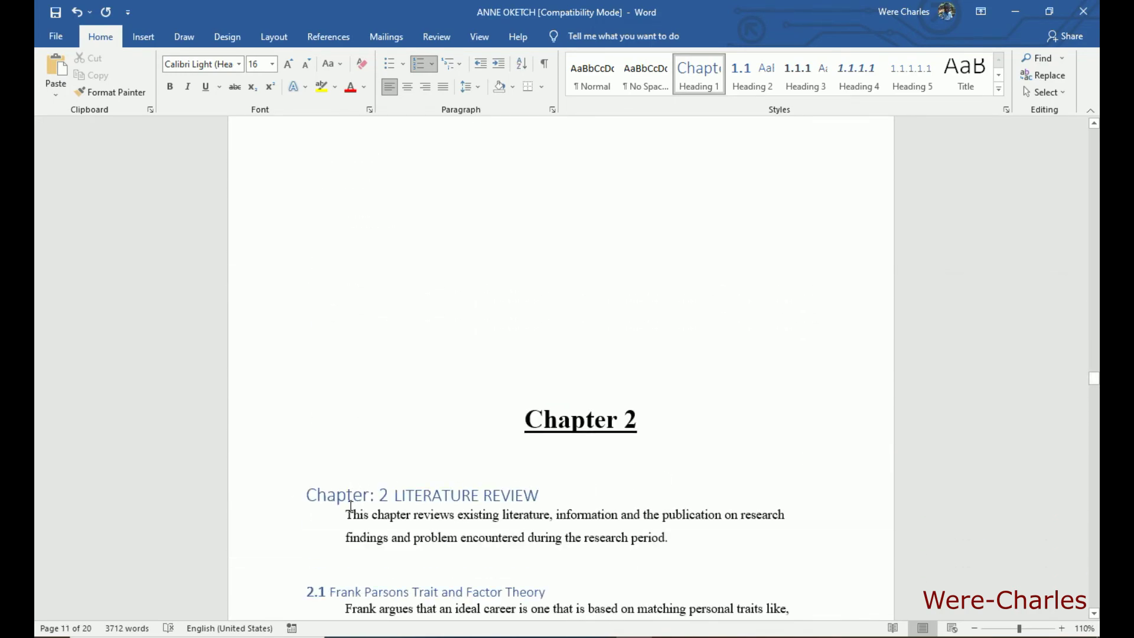
Scroll through Chapter 2 to check 'Chapter: 2 LITERATURE REVIEW' and sections 2.1 and 2.2
scroll(440, 491, "down", 2)
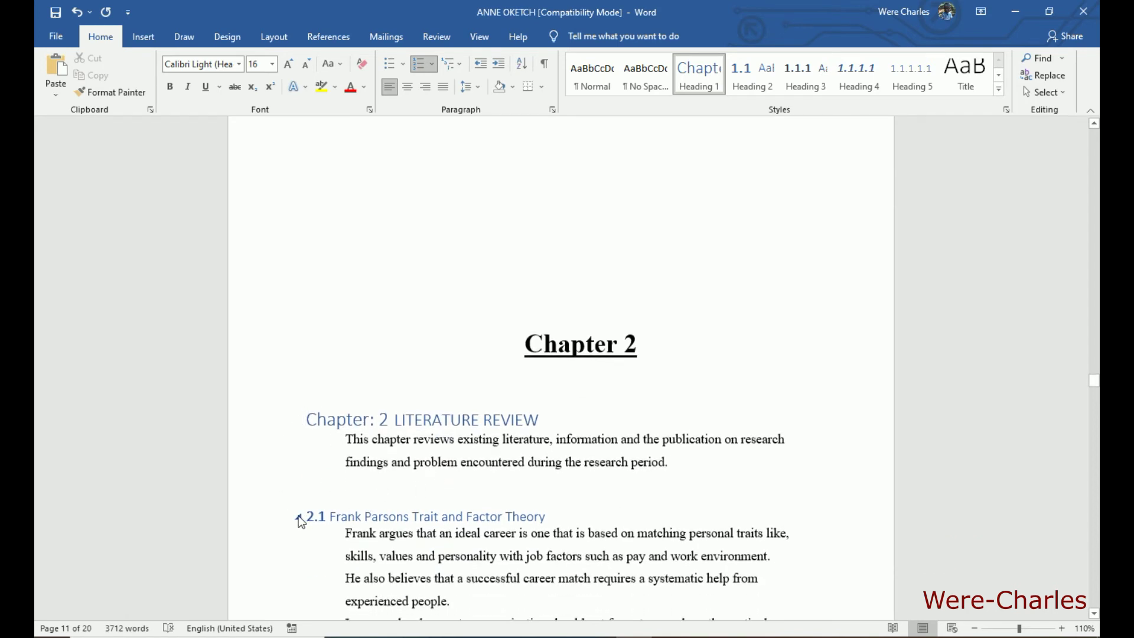
scroll(300, 520, "down", 6)
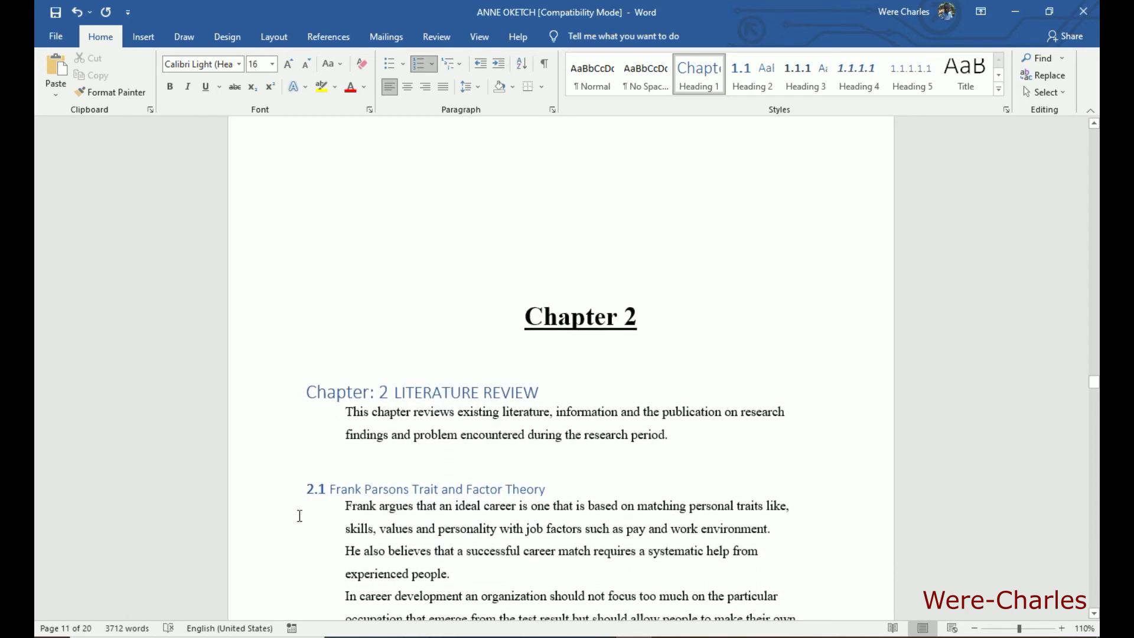
scroll(328, 422, "down", 20)
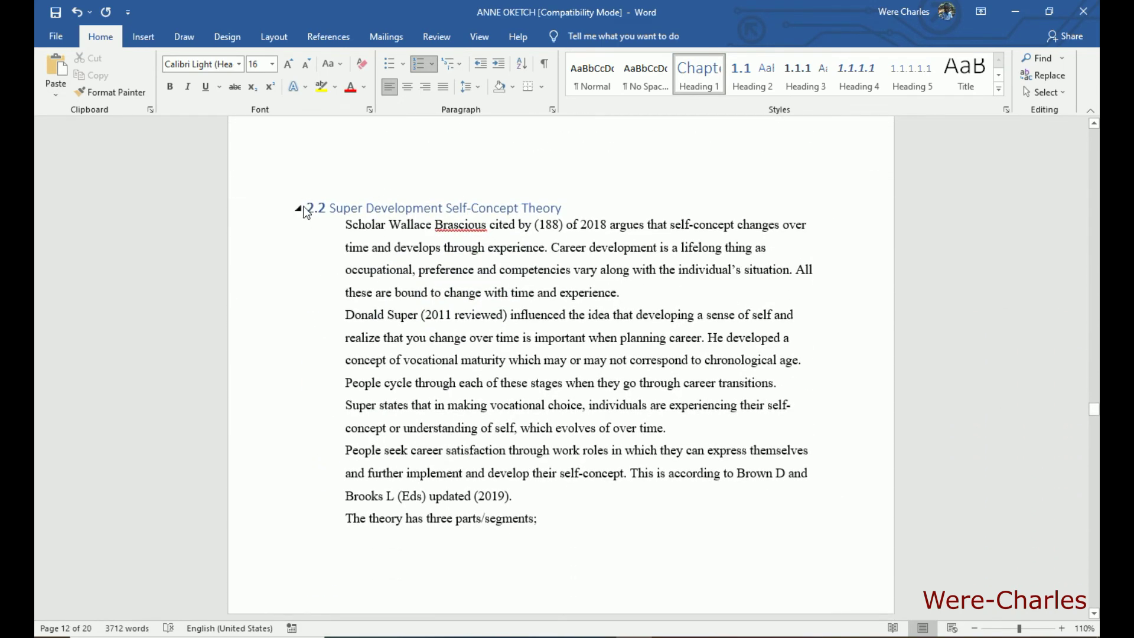
scroll(480, 299, "up", 12)
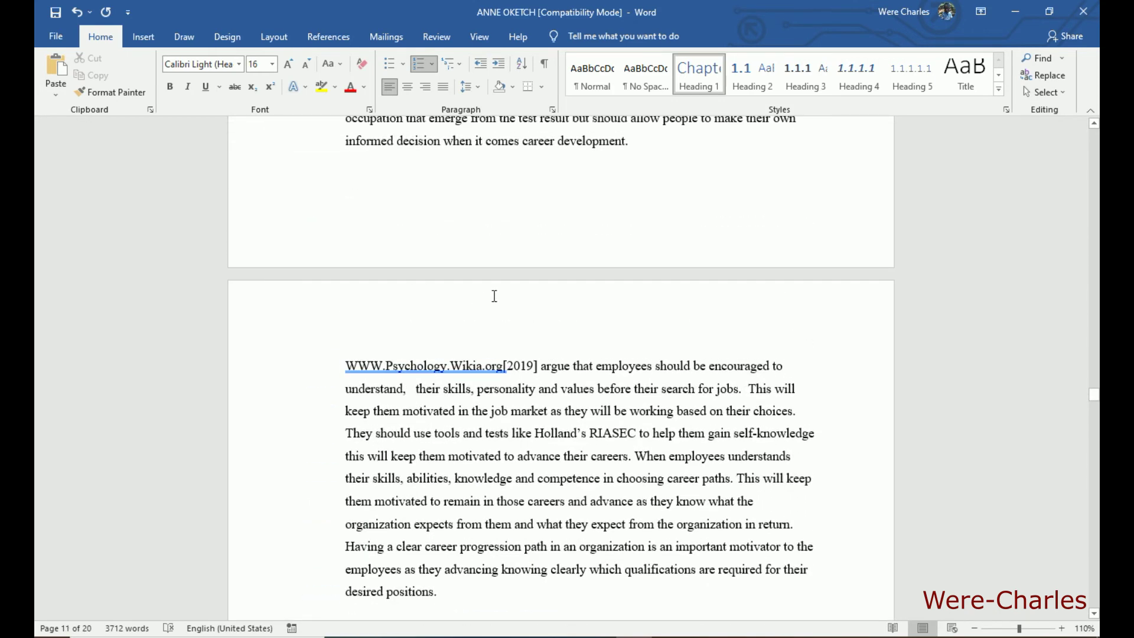
scroll(514, 282, "up", 6)
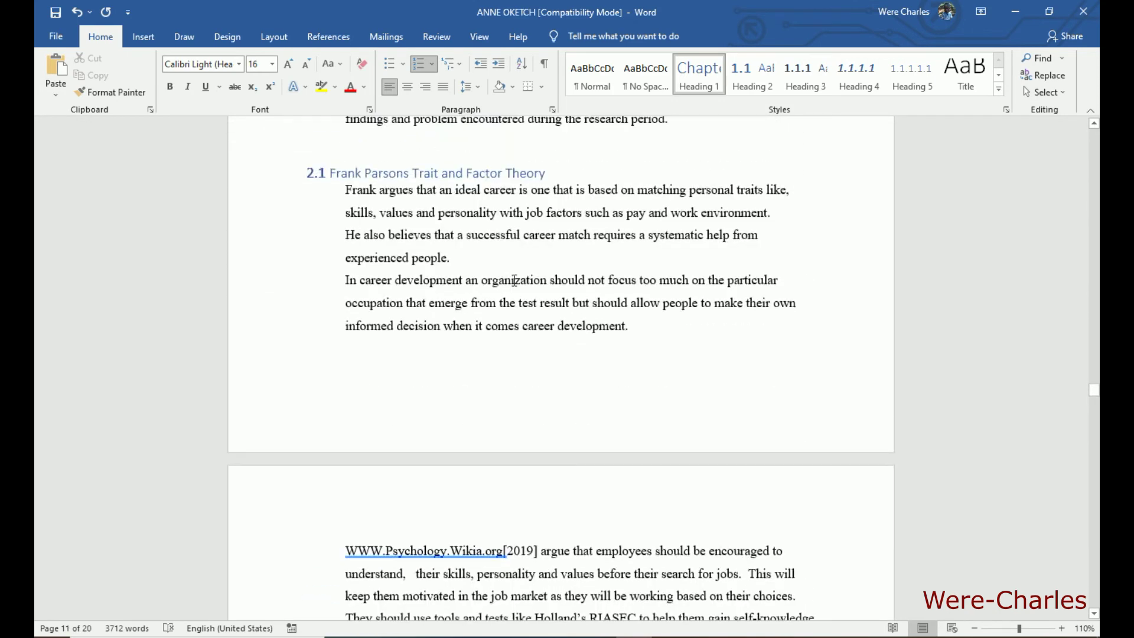
scroll(514, 282, "up", 5)
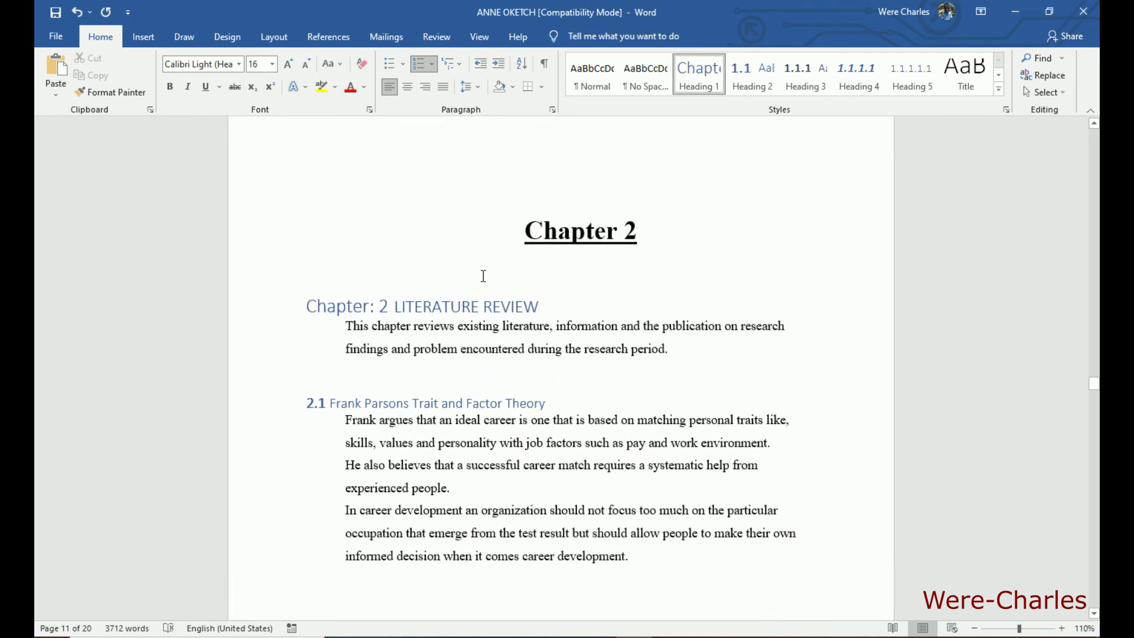